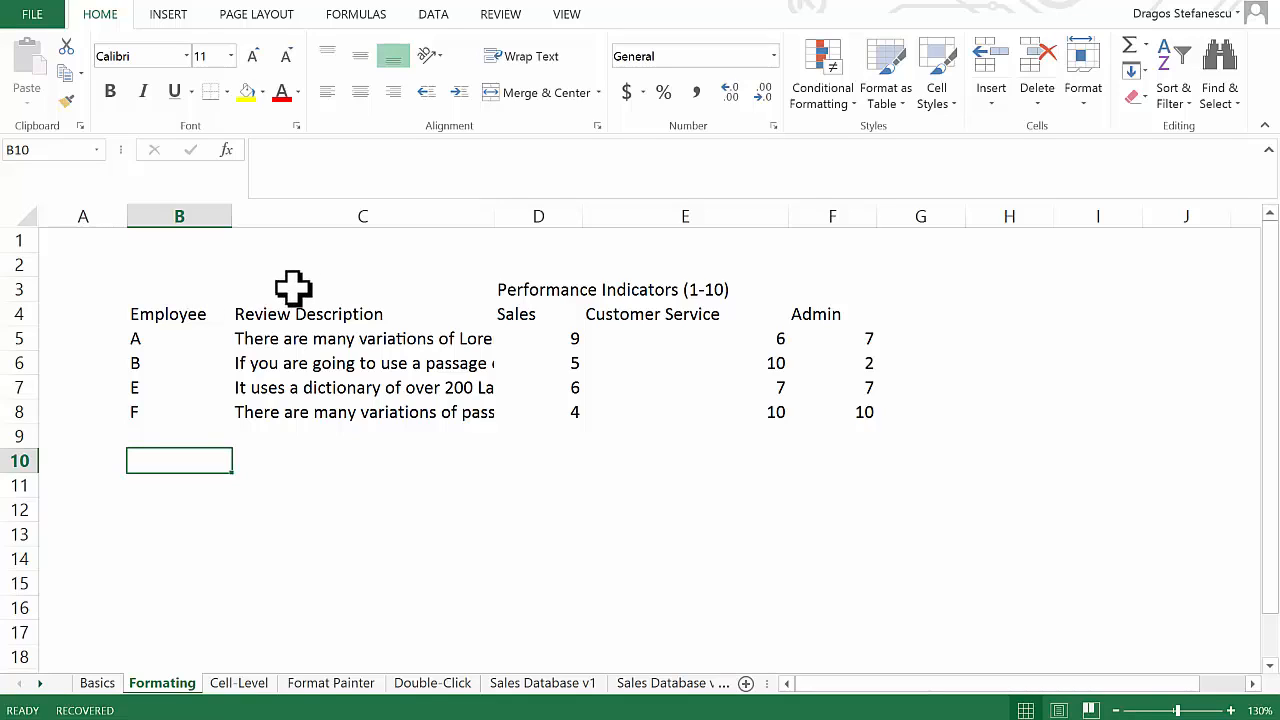
Examine the full review descriptions of the employees in cells C5 to C8.
click(249, 289)
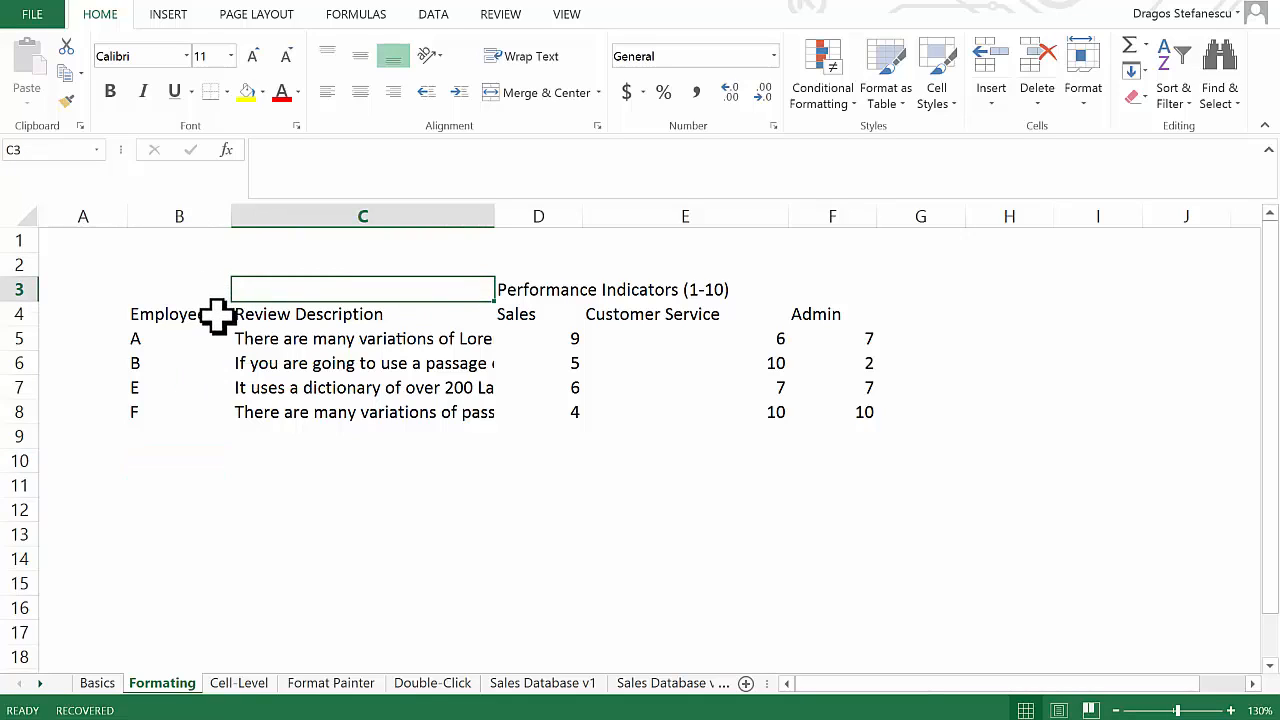
click(343, 341)
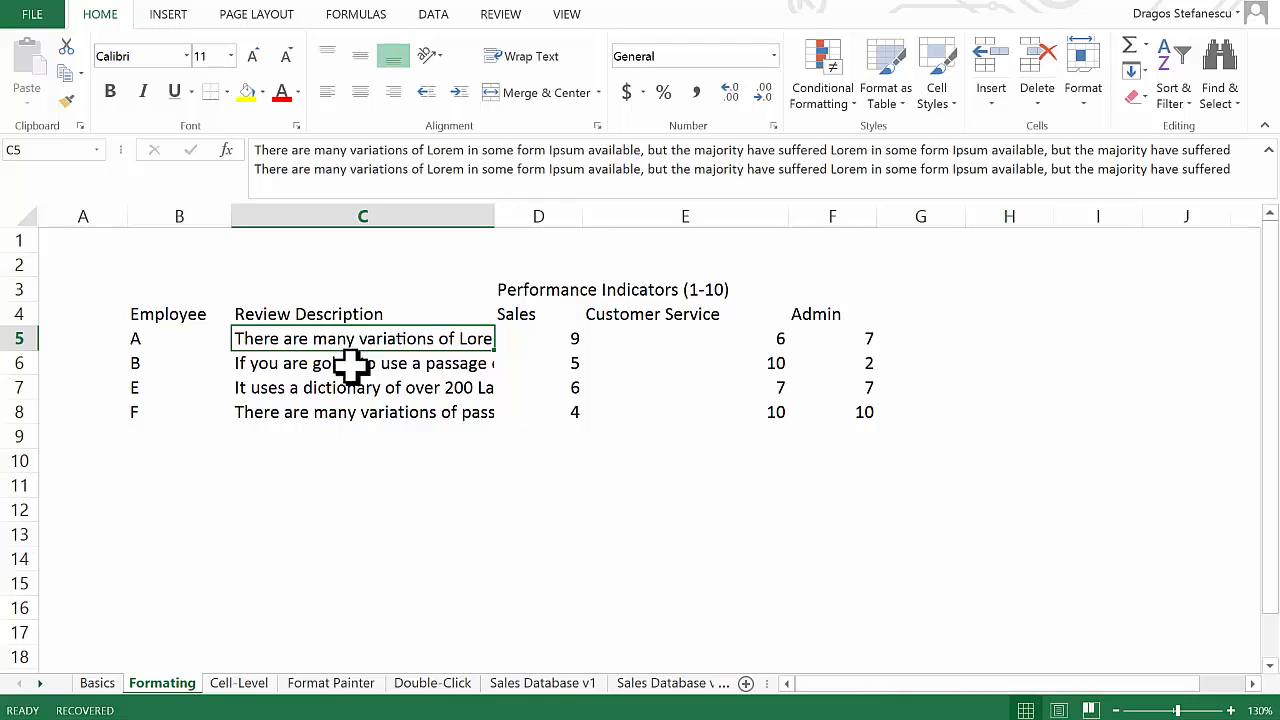
click(352, 366)
click(372, 389)
click(376, 413)
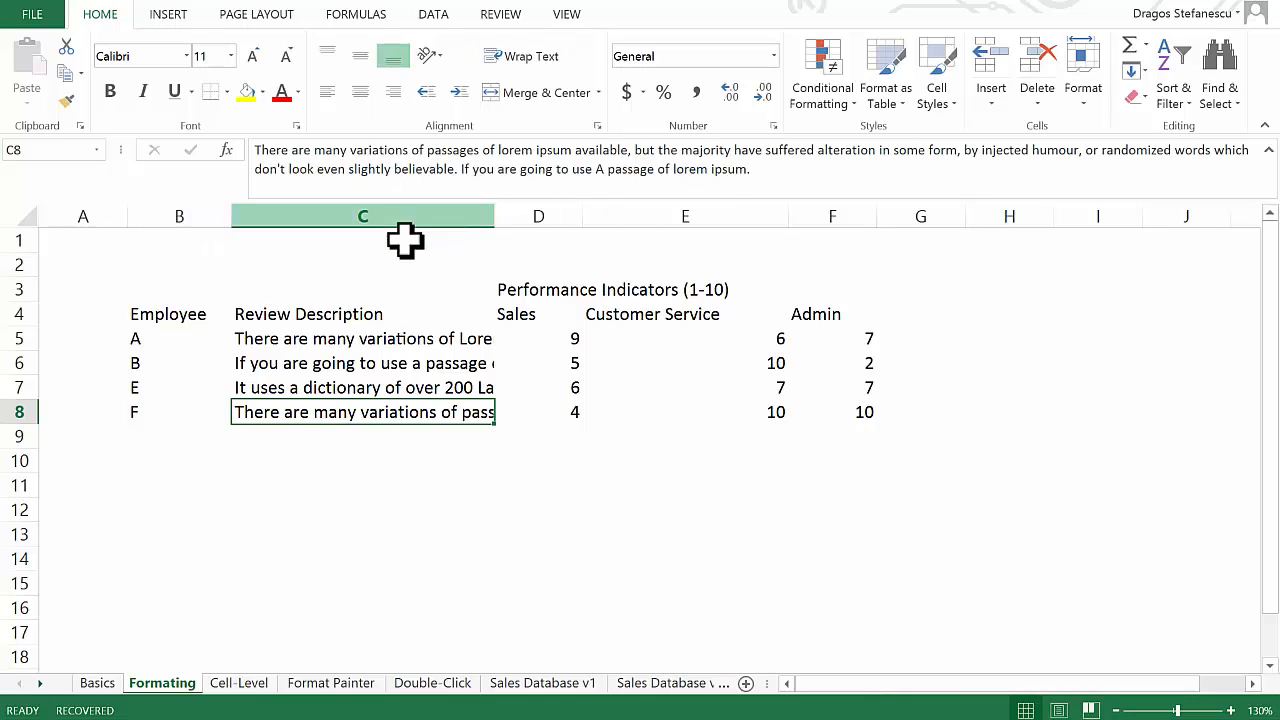
click(407, 386)
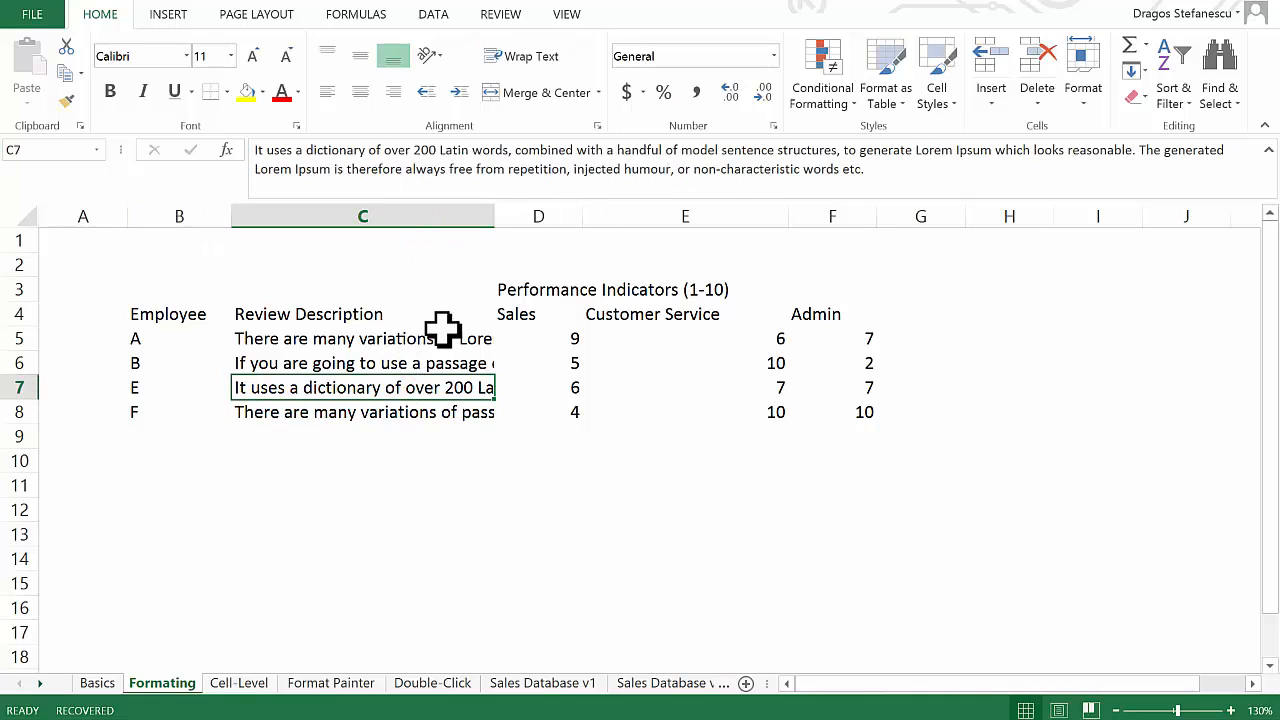
Wrap the text of employee A's review description in C5 and widen column C.
click(428, 340)
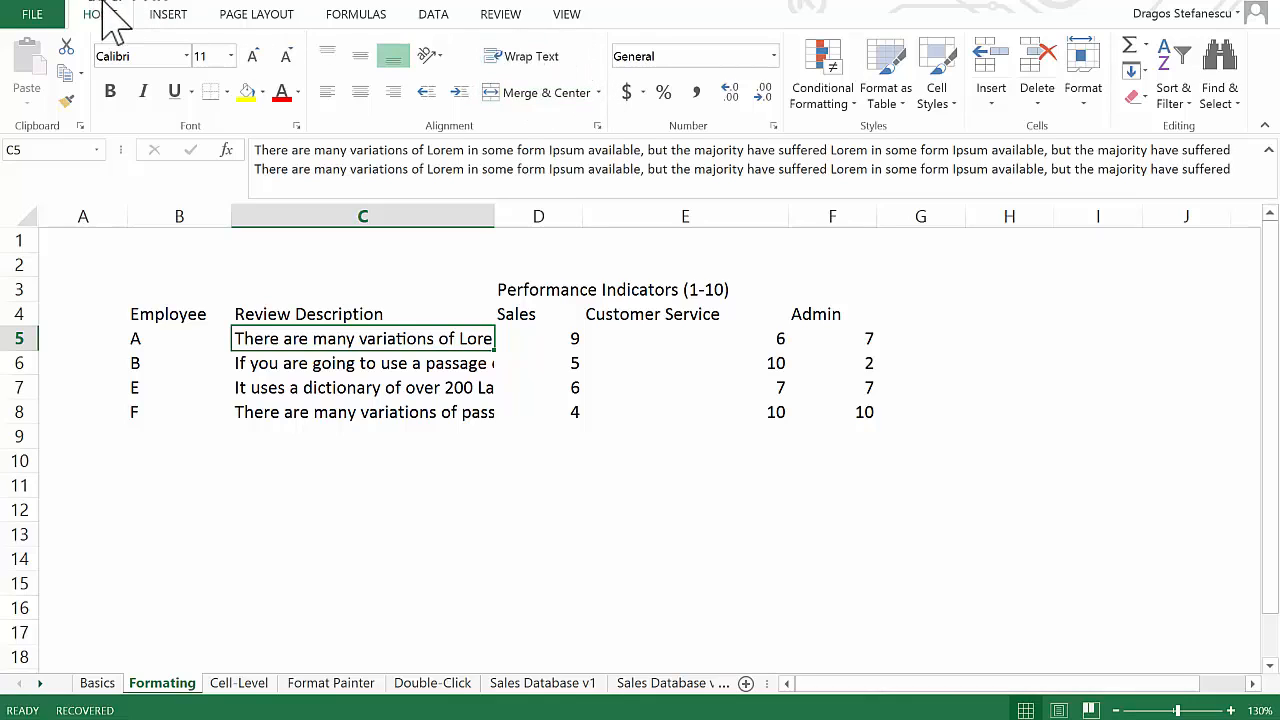
click(528, 58)
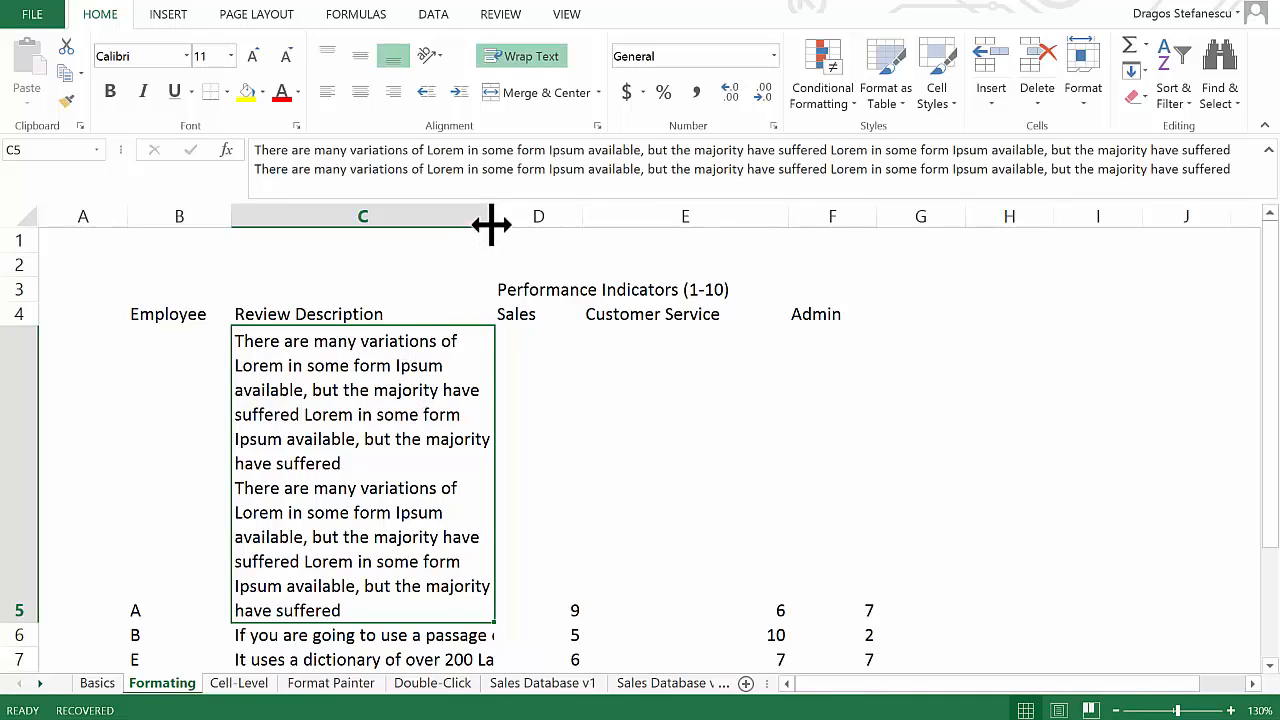
drag(491, 224, 664, 218)
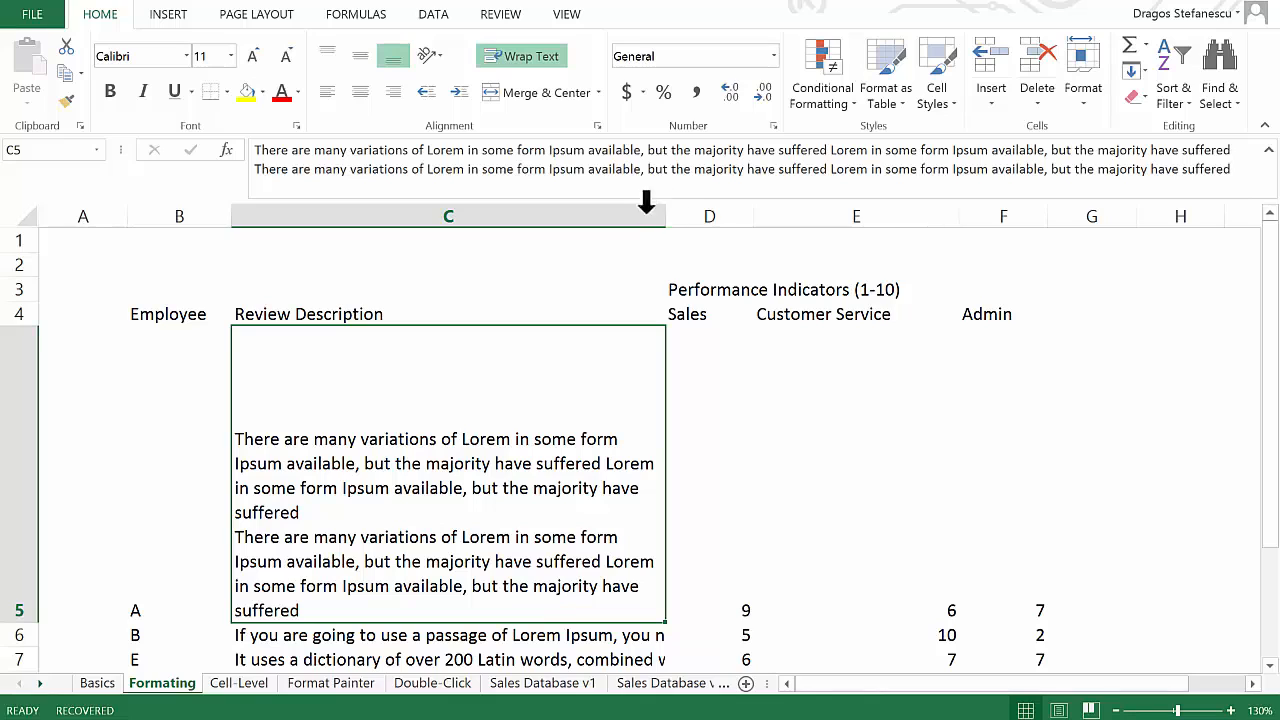
drag(660, 217, 751, 210)
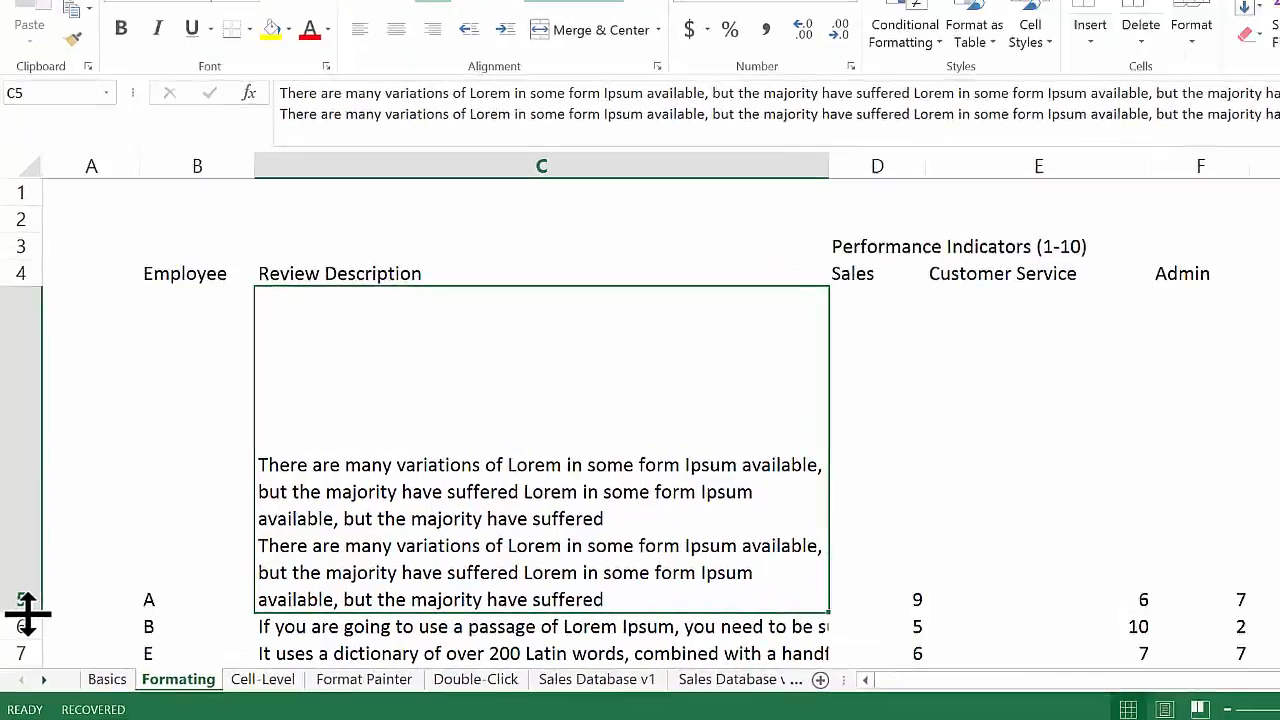
Widen column C further and reduce row 5's height to fit the wrapped review text.
double_click(50, 527)
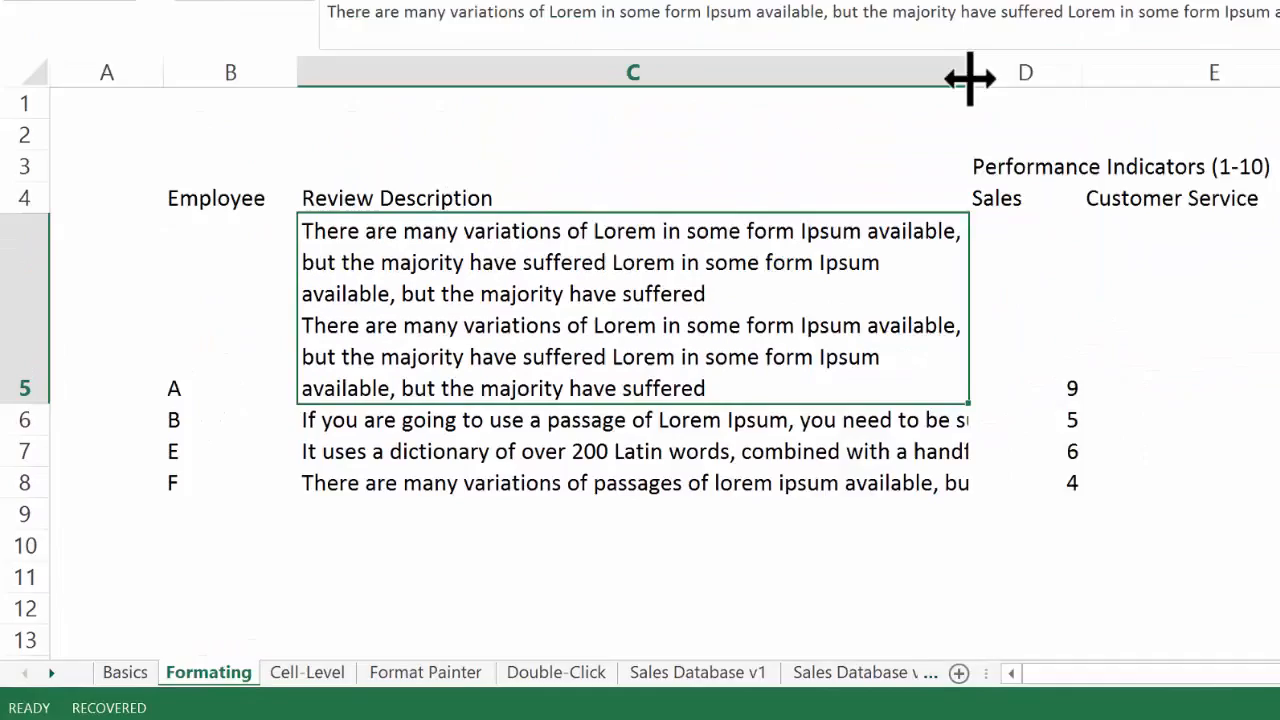
drag(751, 220, 884, 216)
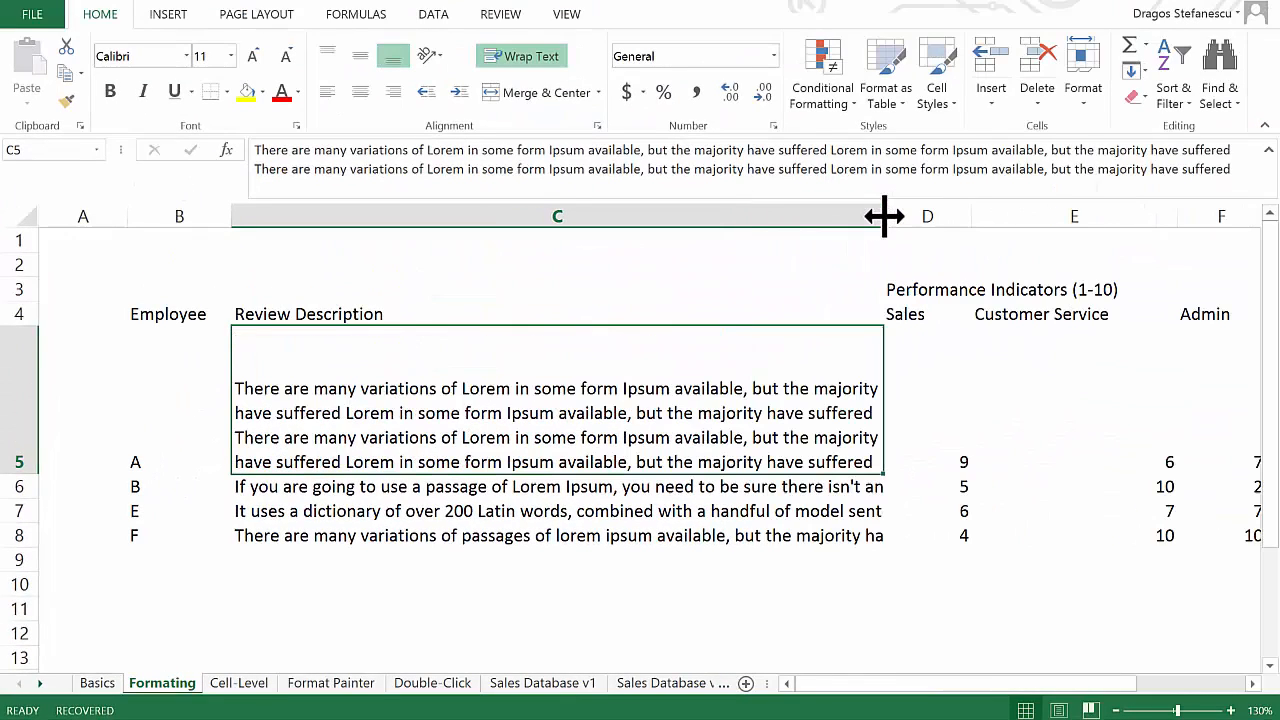
click(23, 476)
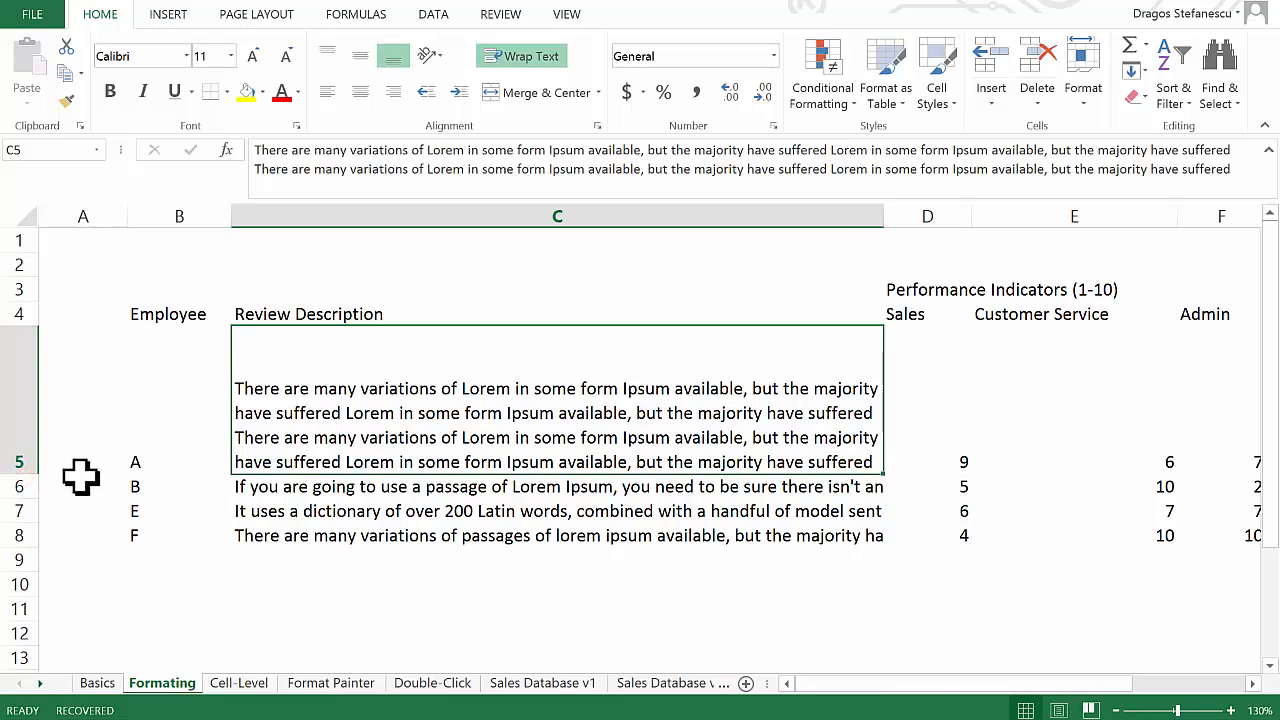
drag(23, 474, 28, 424)
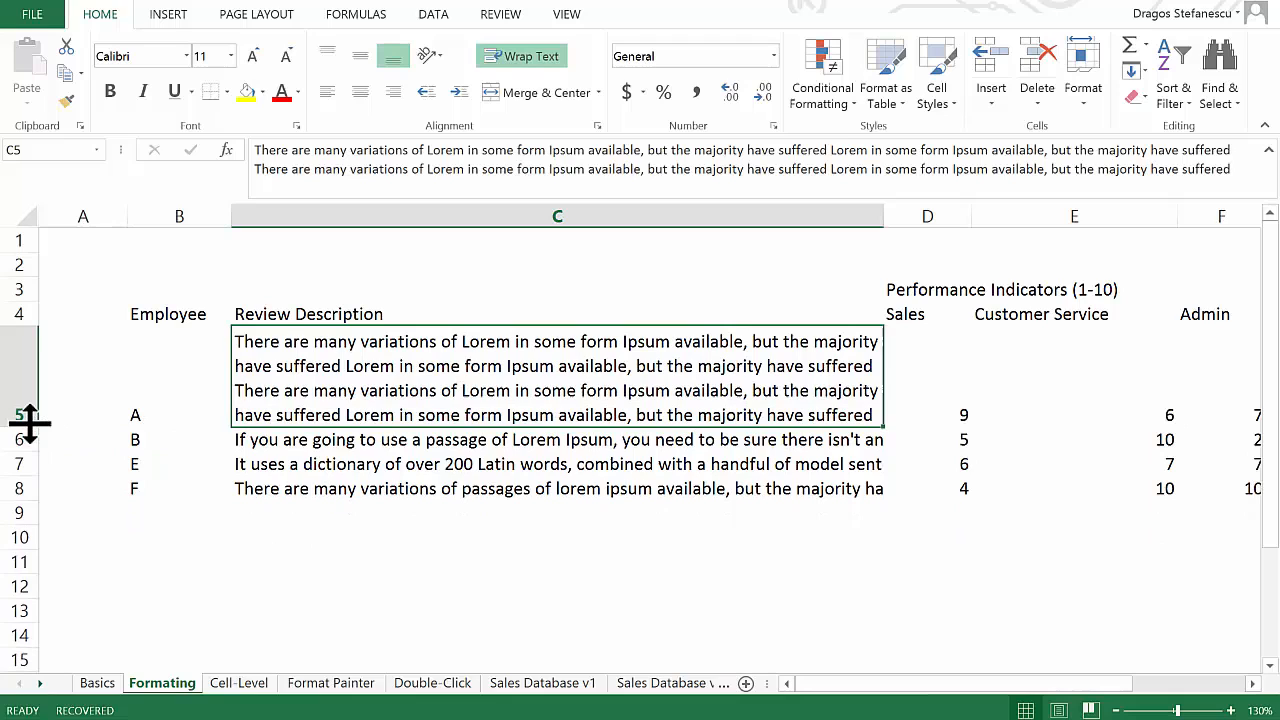
Wrap the text of the remaining review descriptions in C6:C8.
drag(503, 432, 409, 486)
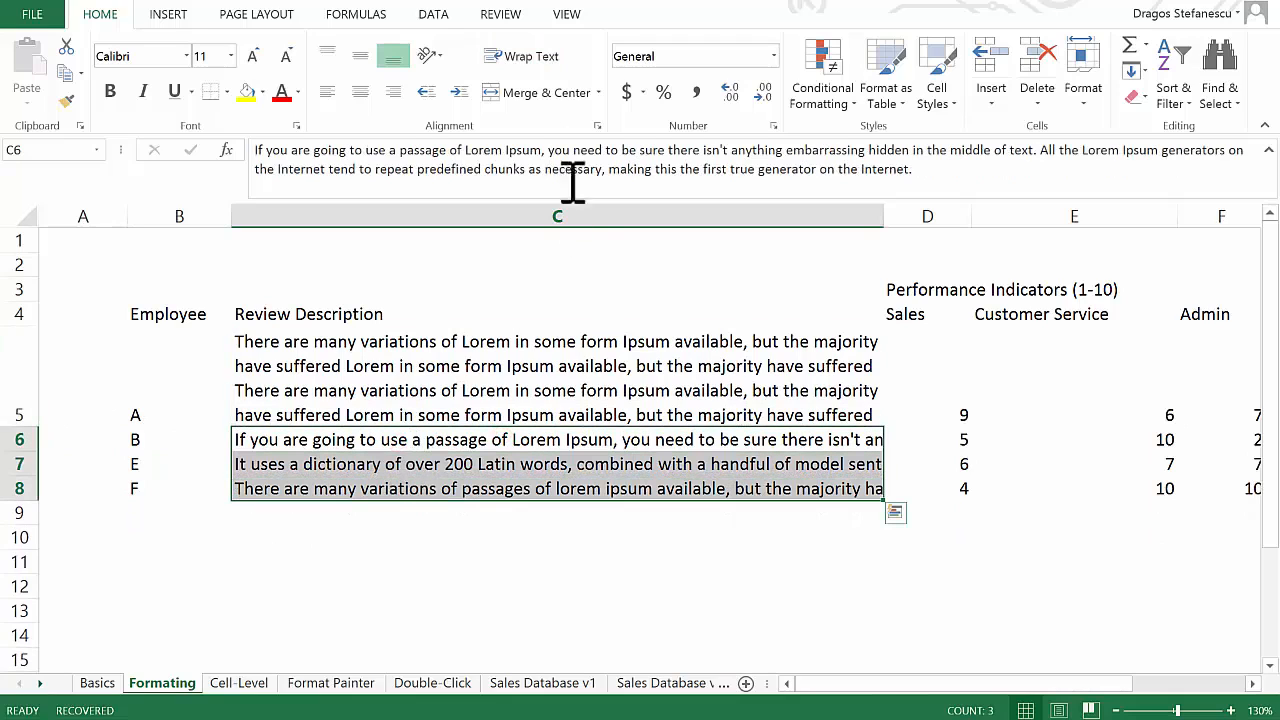
click(520, 56)
click(729, 371)
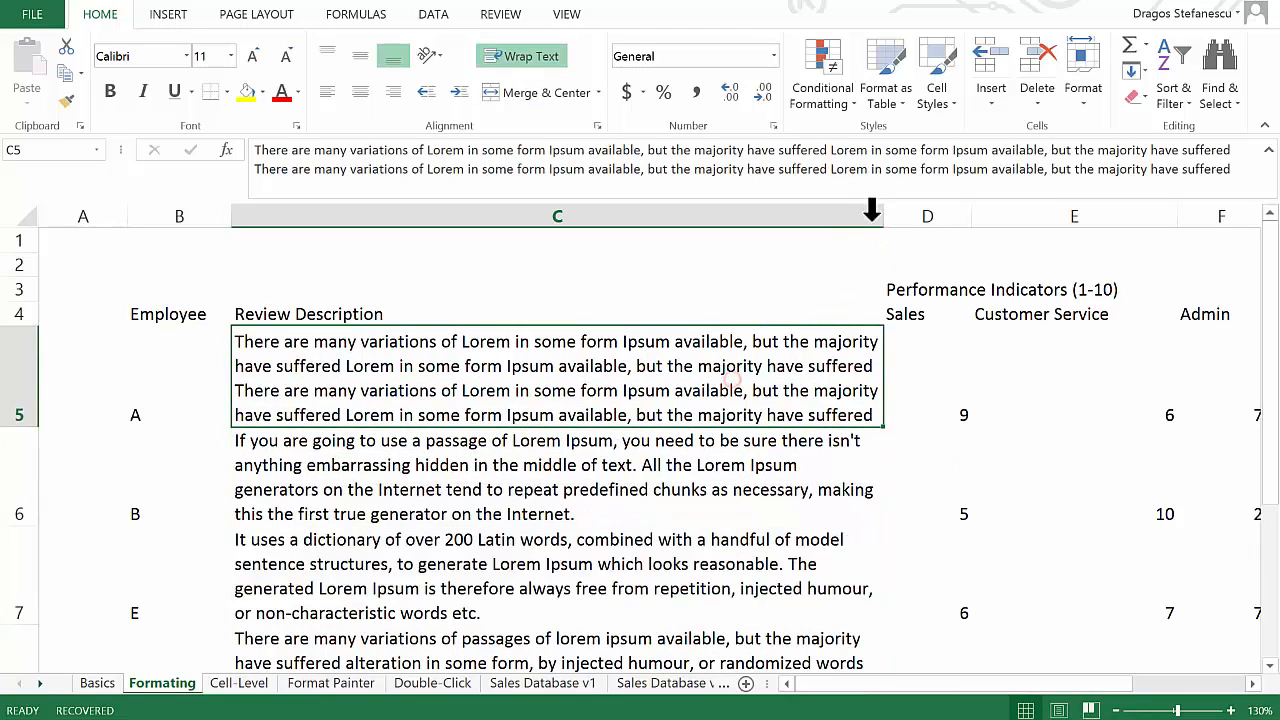
Widen column C slightly more and reduce row 8's height to fit its wrapped text.
drag(893, 217, 918, 217)
click(880, 279)
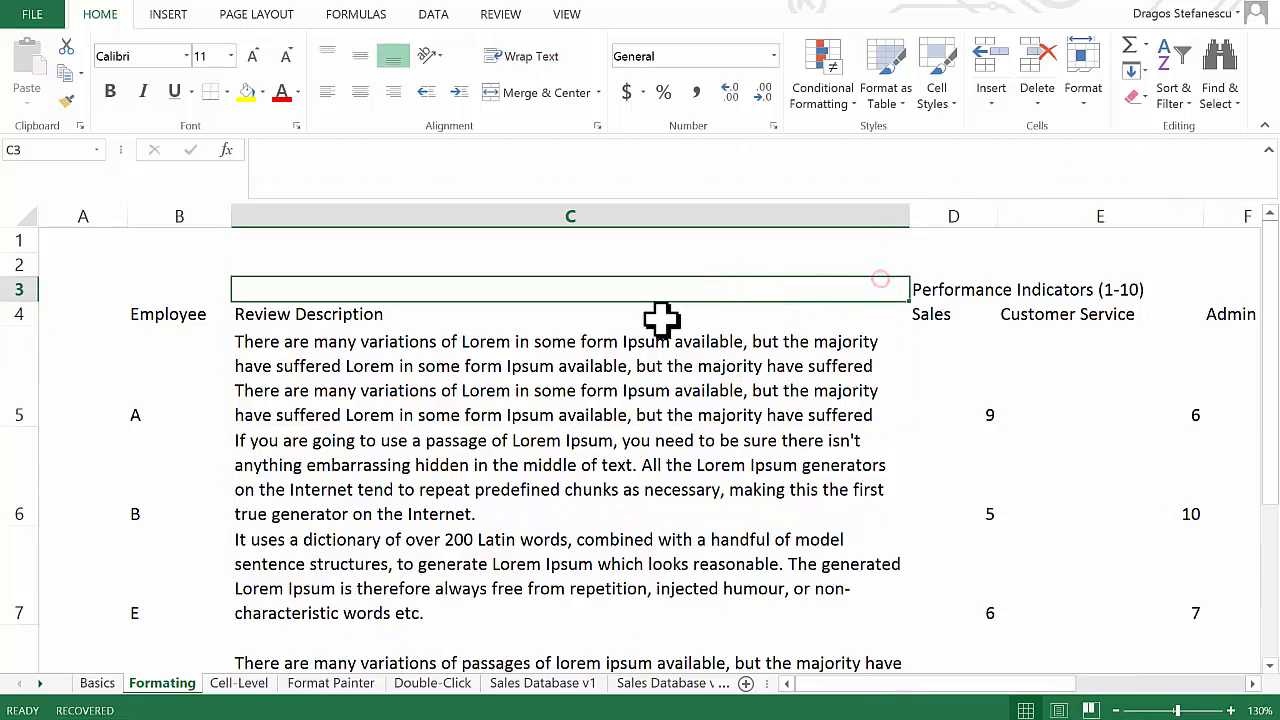
scroll(634, 324, down, 1)
scroll(634, 324, down, 1)
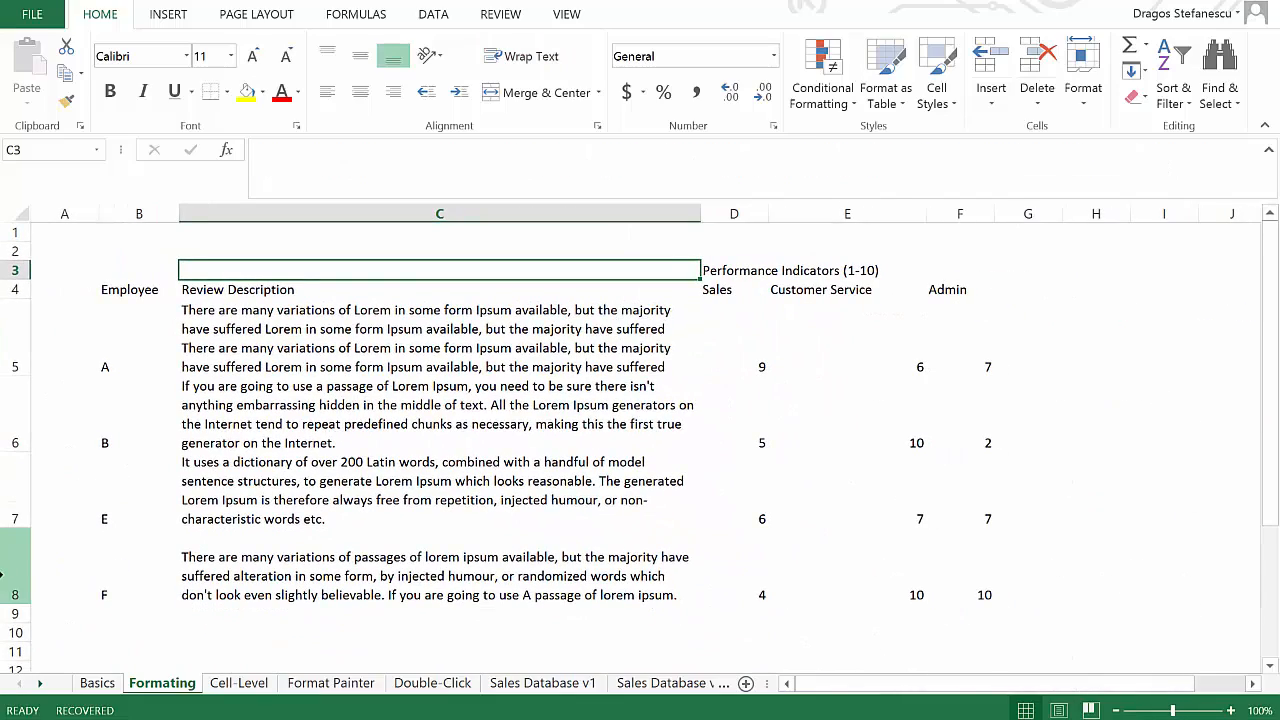
click(15, 575)
drag(18, 603, 15, 585)
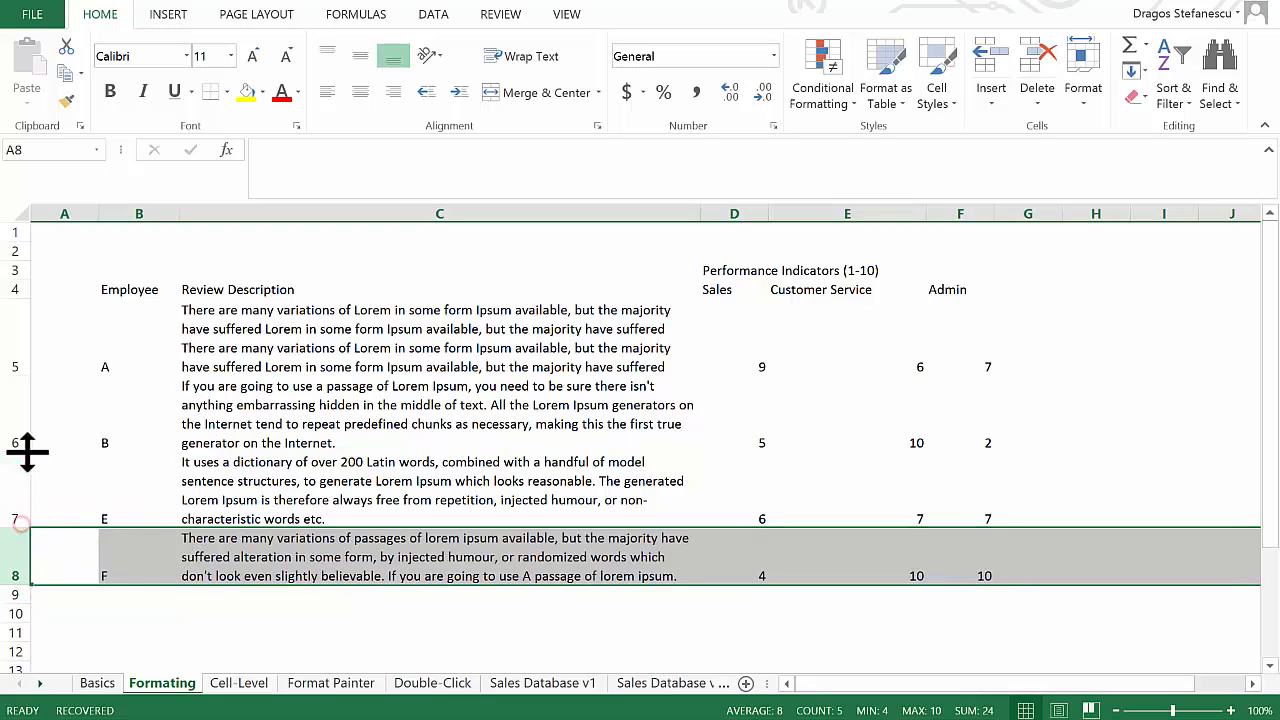
click(600, 420)
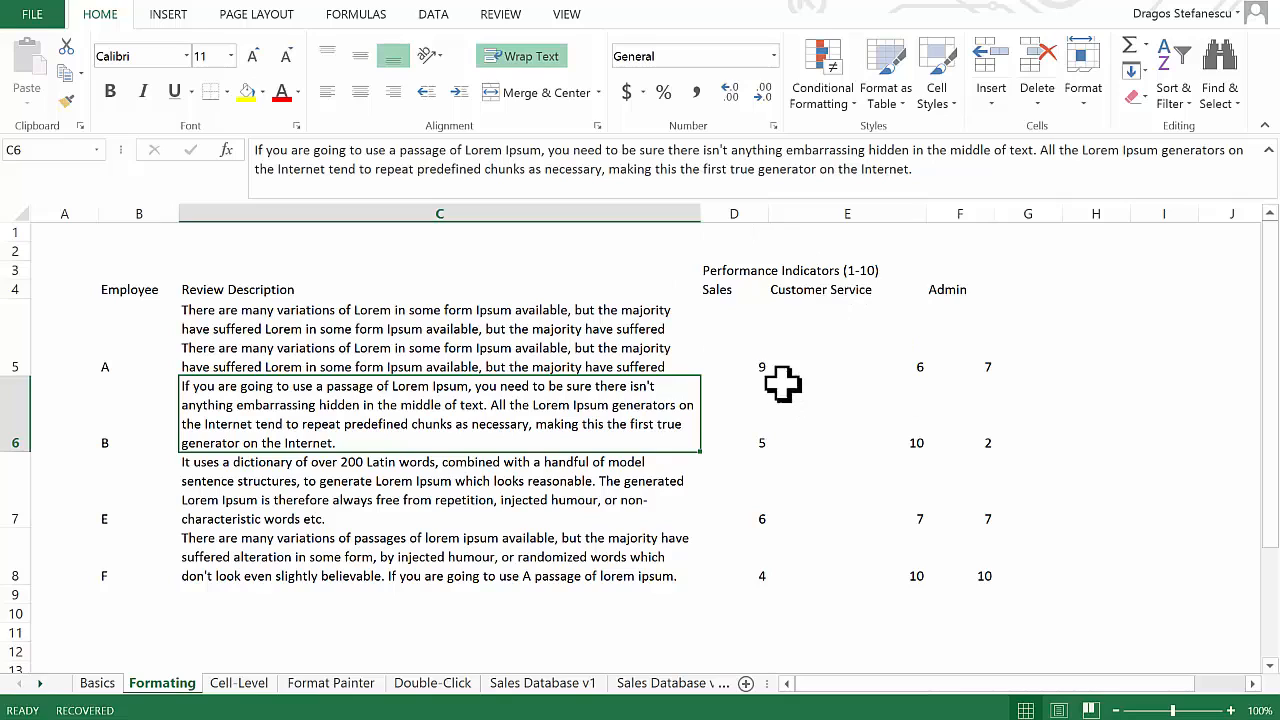
click(795, 428)
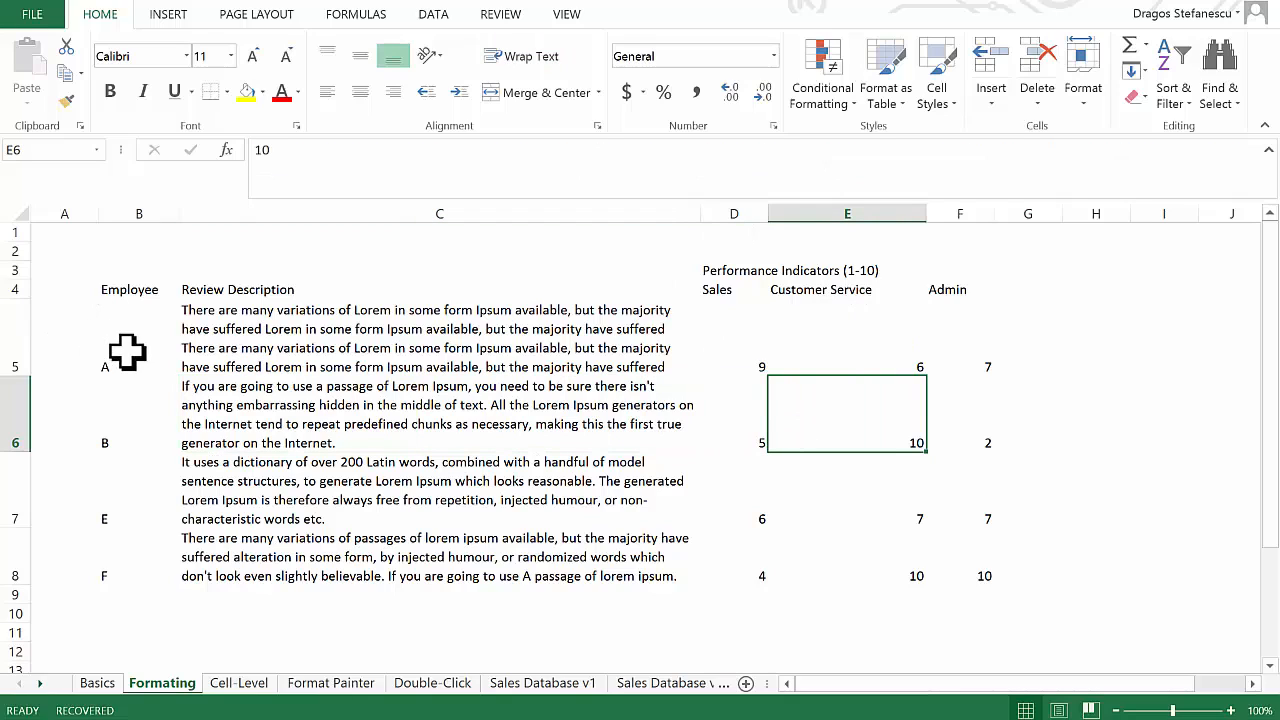
Center the employee letters in B5:B8 both horizontally and vertically.
drag(128, 337, 143, 554)
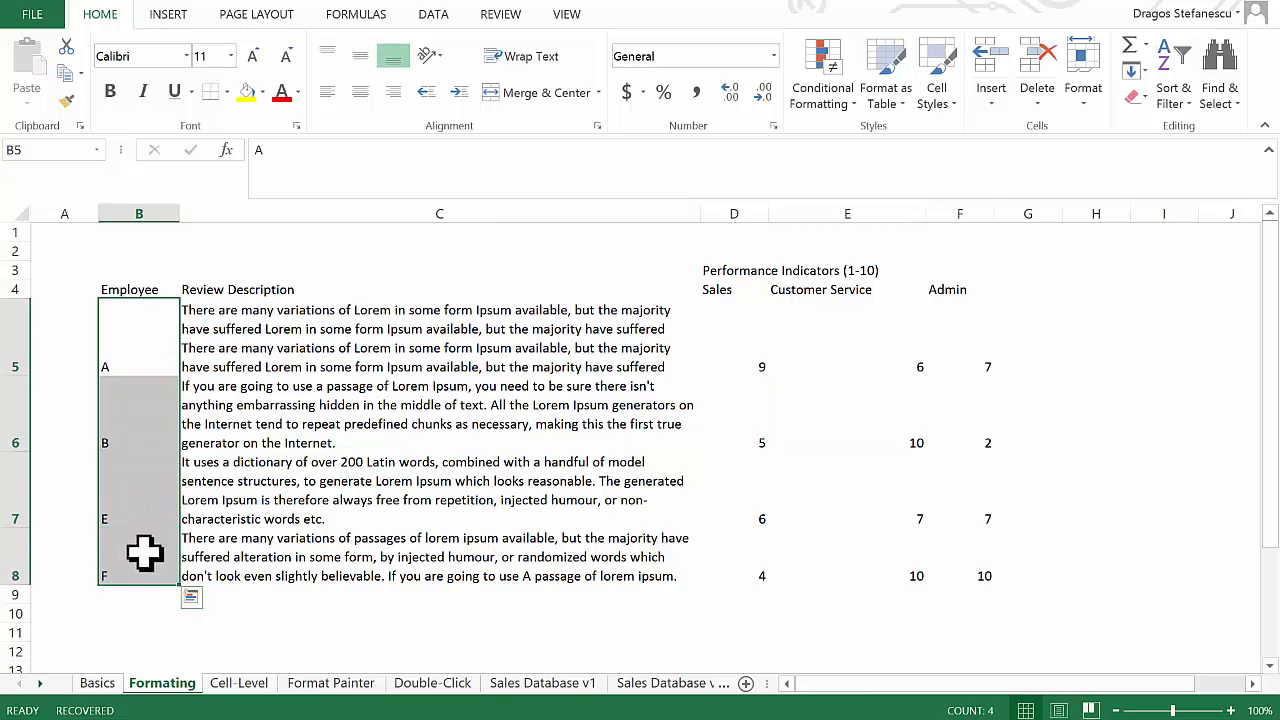
click(361, 93)
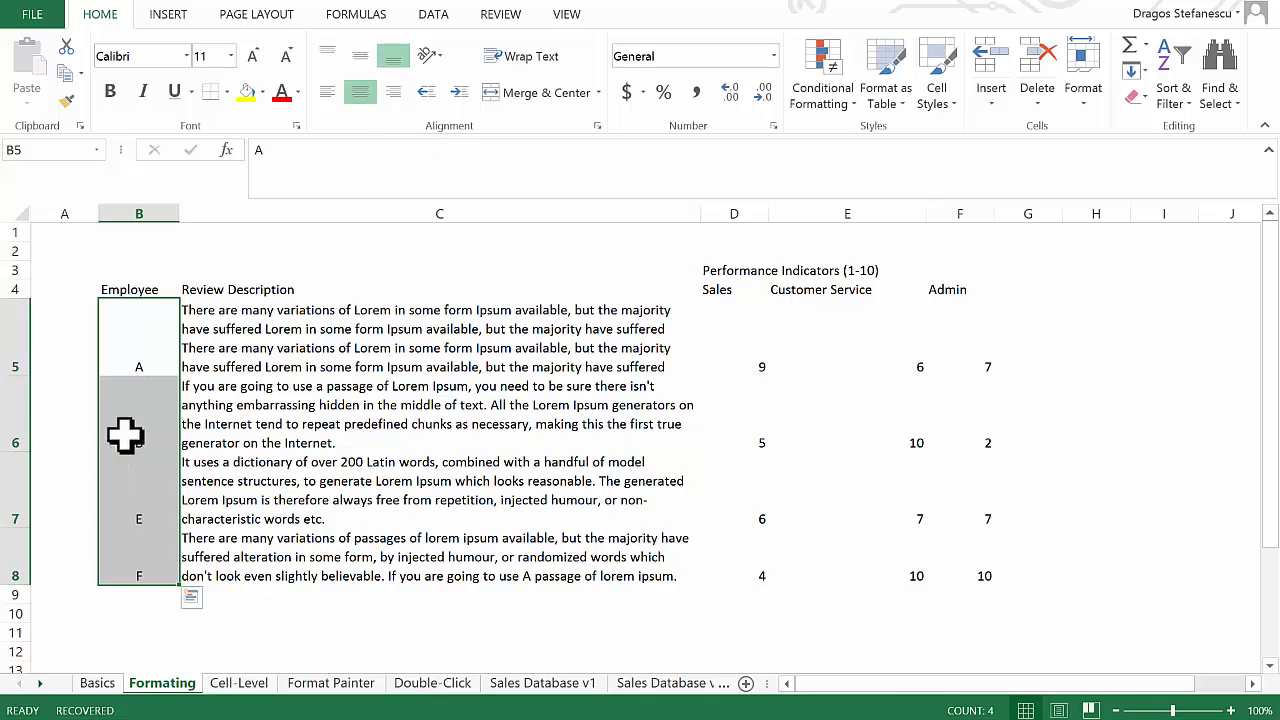
click(361, 57)
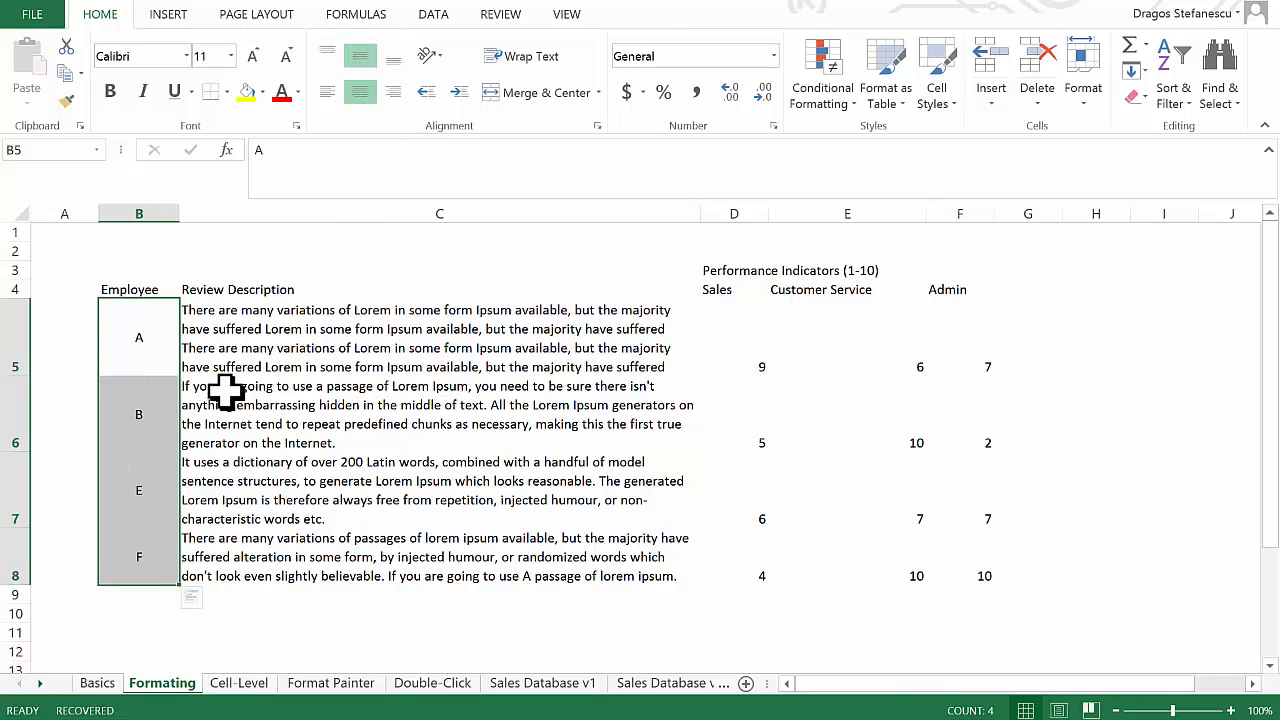
click(263, 382)
Center the table headings in B3:F4 horizontally.
click(134, 291)
drag(309, 284, 965, 275)
click(360, 92)
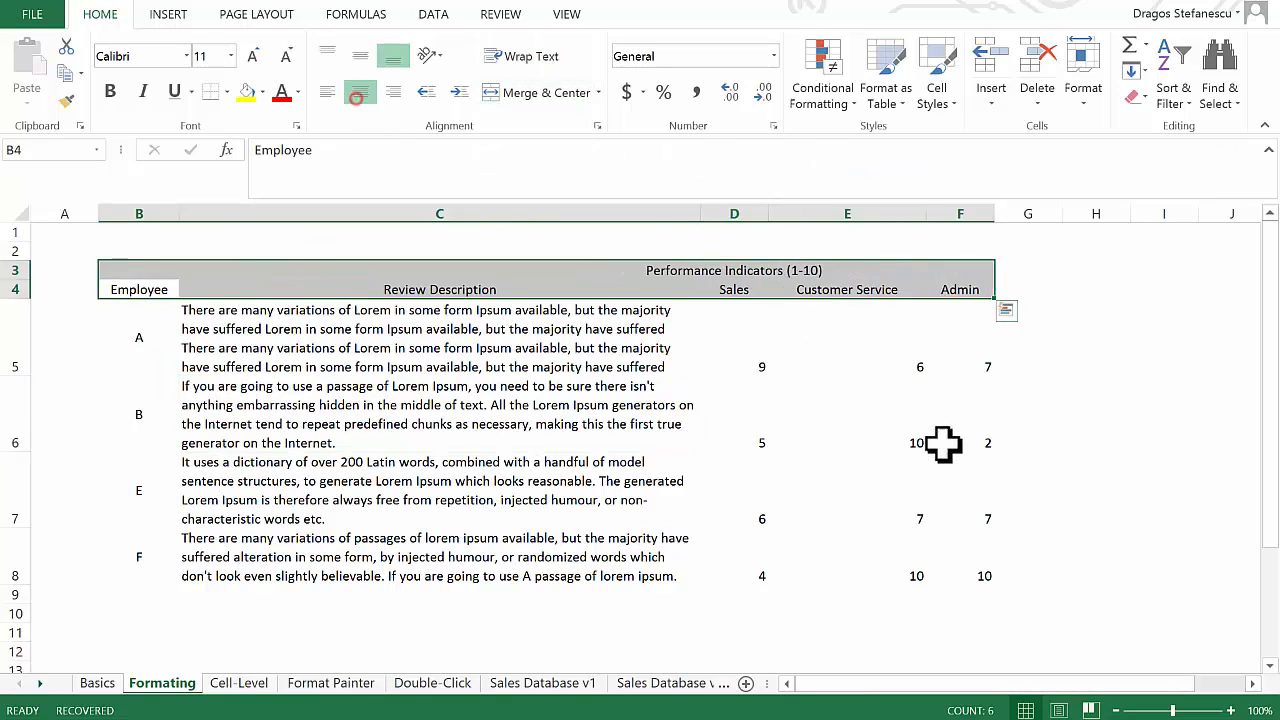
click(943, 440)
Center the performance scores in D5:F8 both horizontally and vertically.
drag(750, 358, 980, 562)
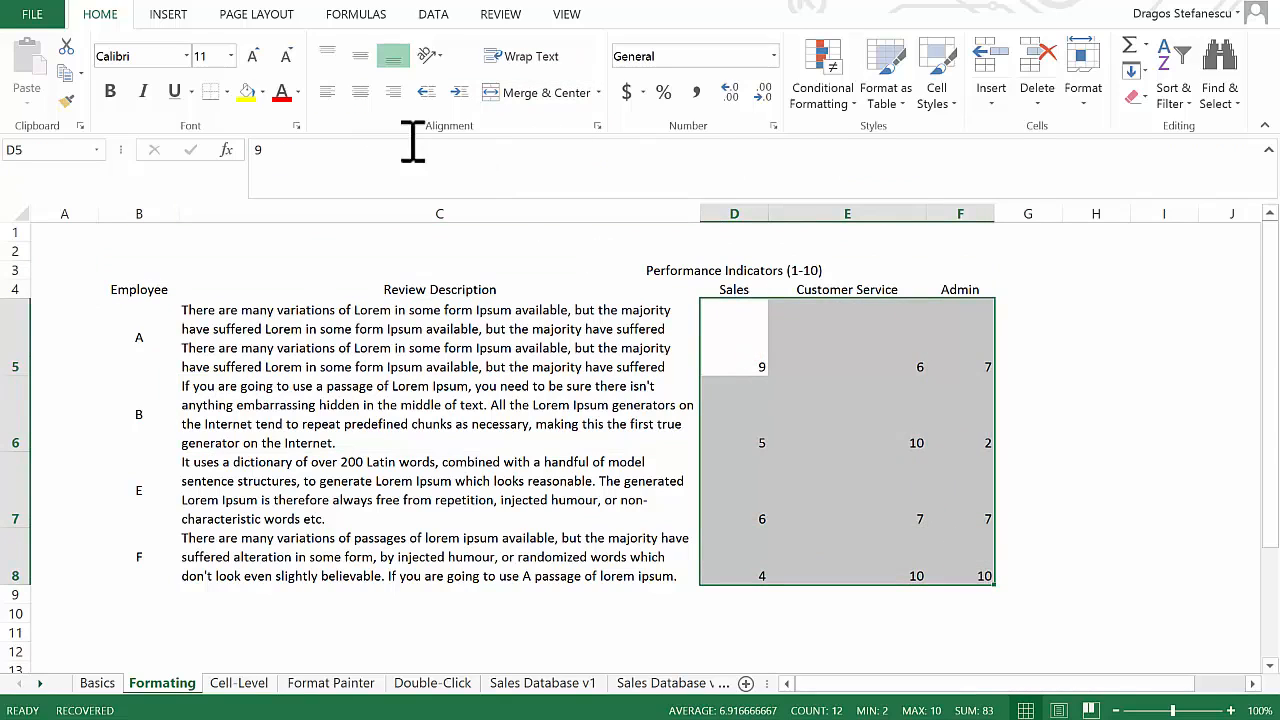
click(360, 92)
click(361, 56)
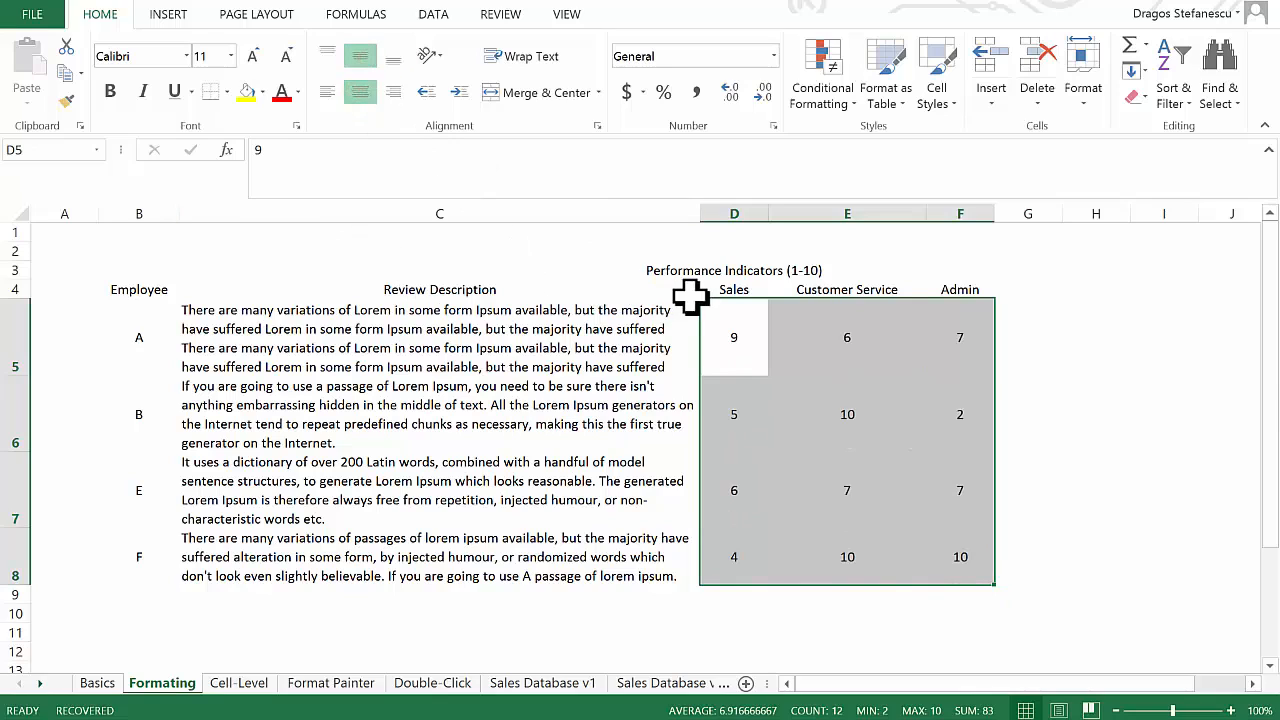
Left-align the Performance Indicators (1-10) heading in D3.
click(753, 290)
click(843, 289)
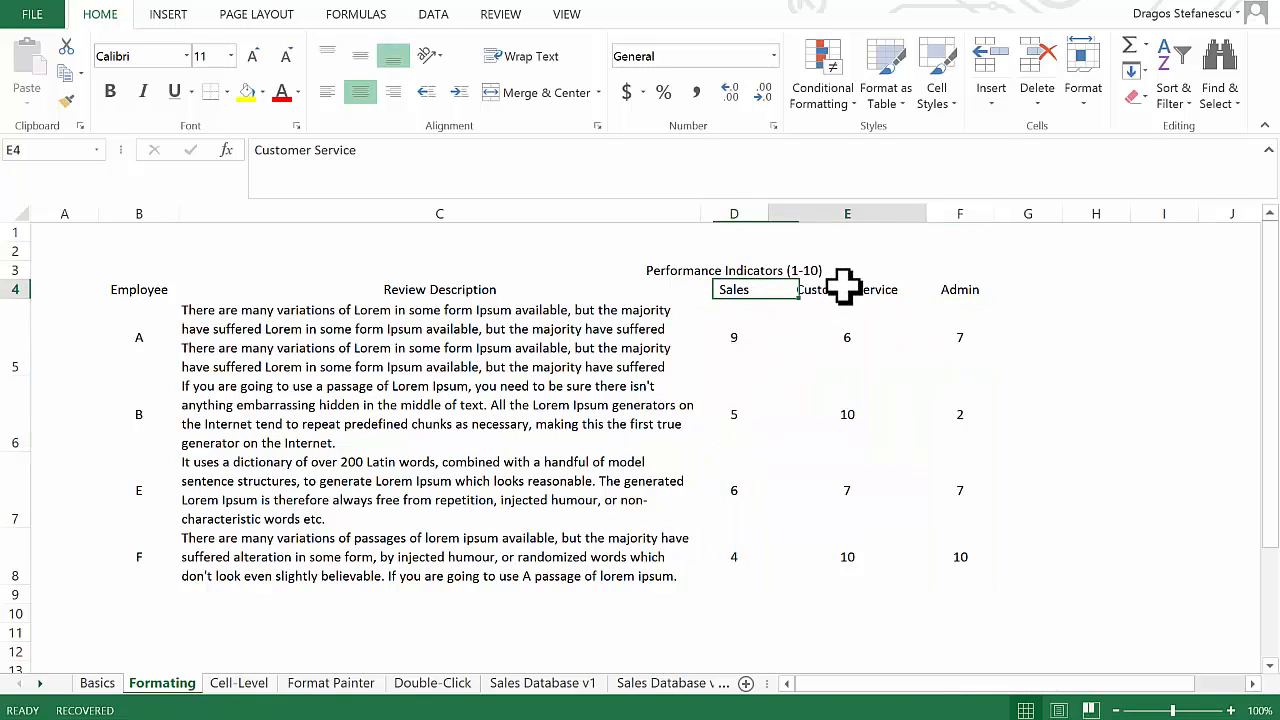
click(968, 290)
click(737, 271)
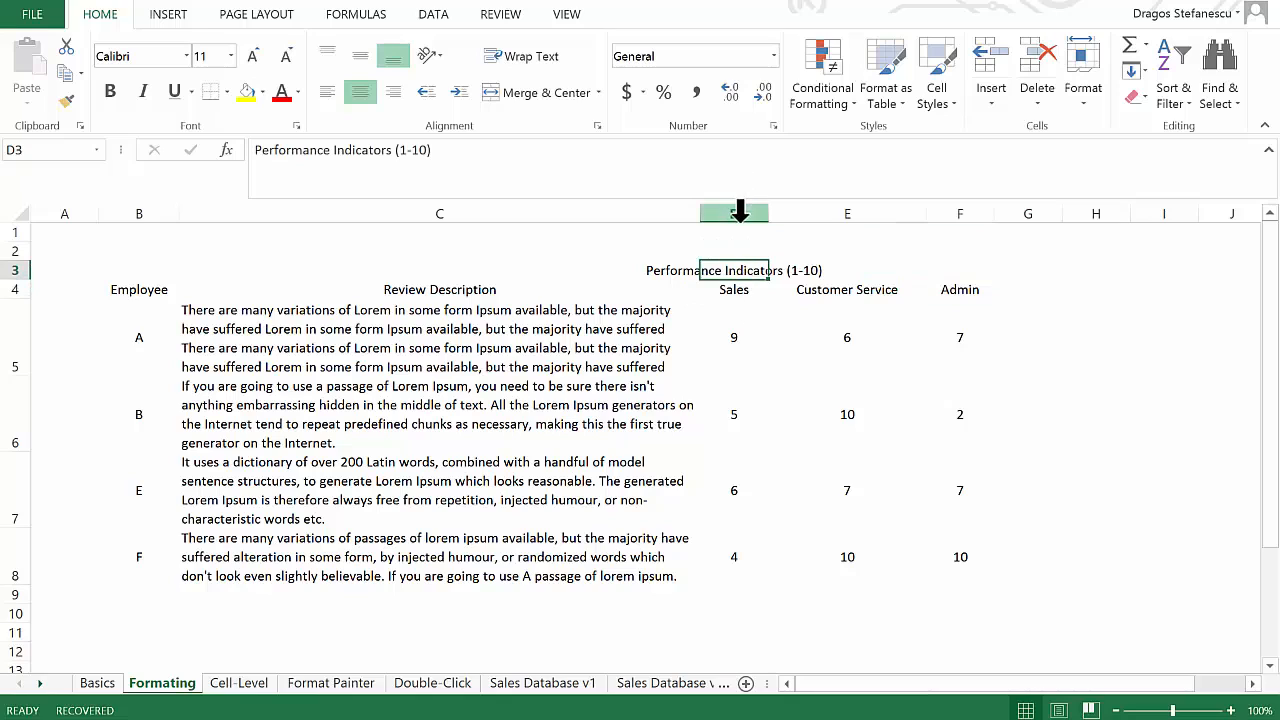
click(327, 92)
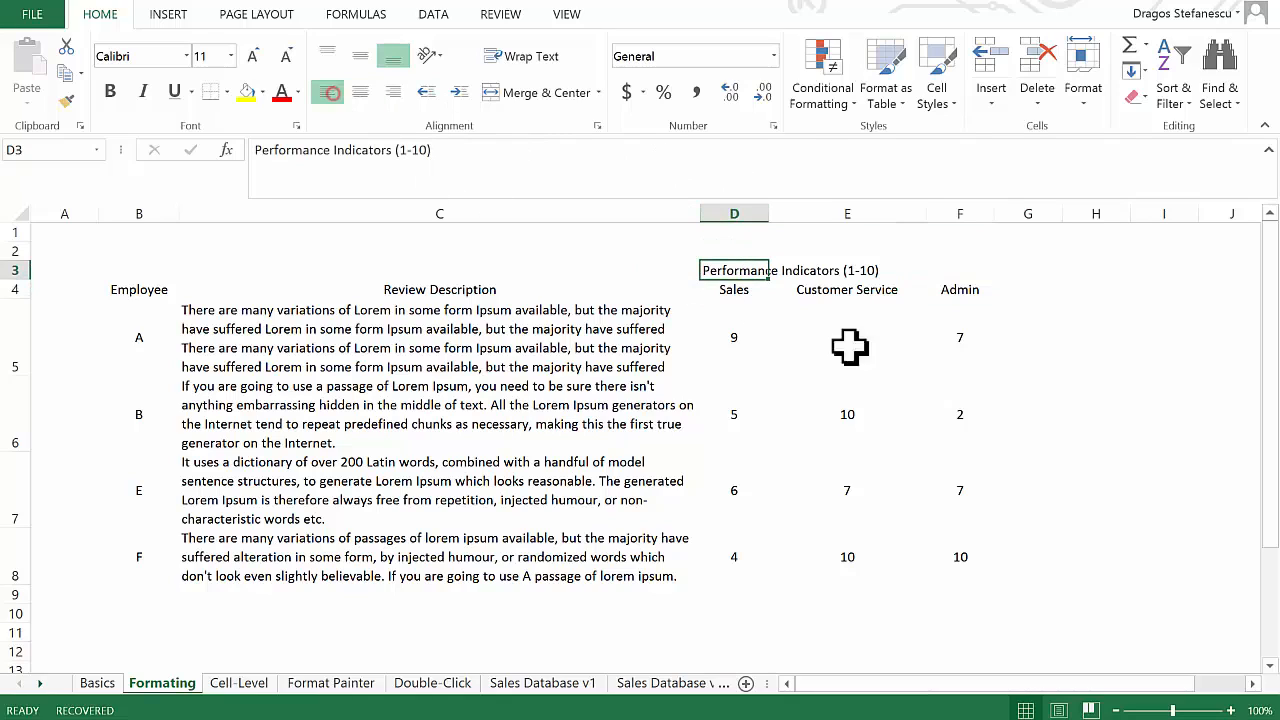
click(816, 312)
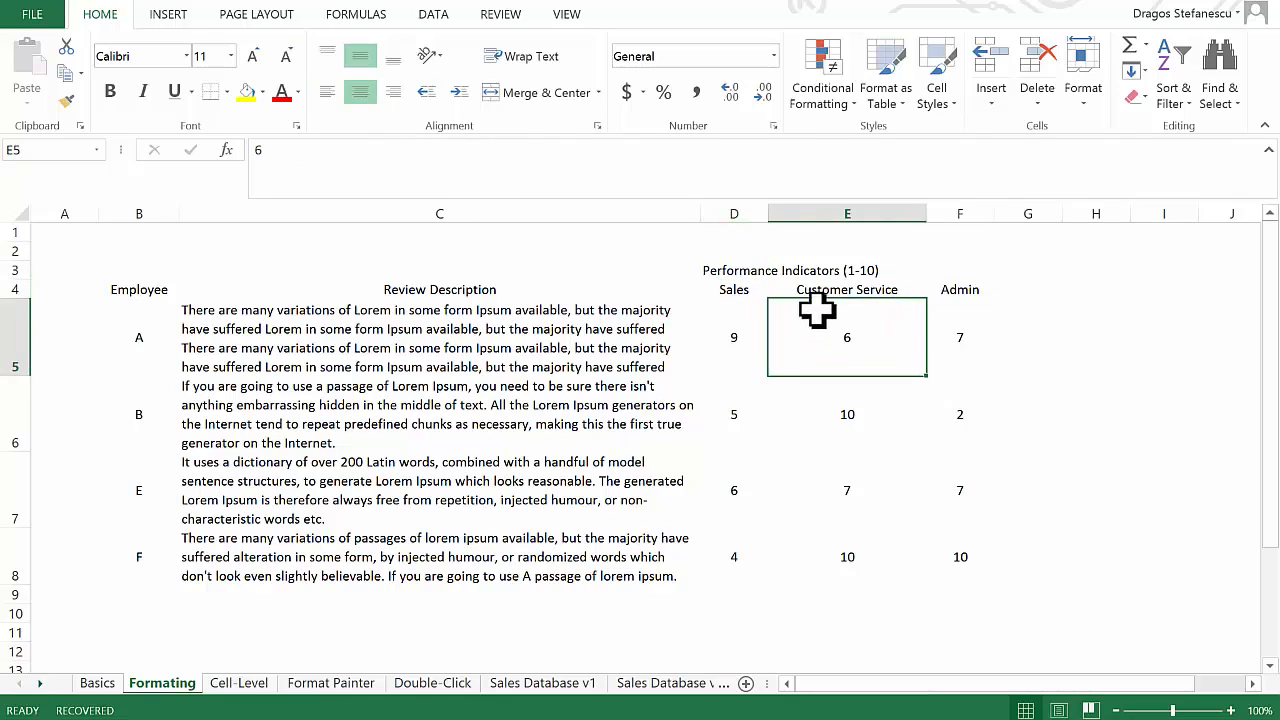
Merge and center the Performance Indicators (1-10) heading across D3:F3, above the Sales, Customer Service and Admin columns.
click(742, 269)
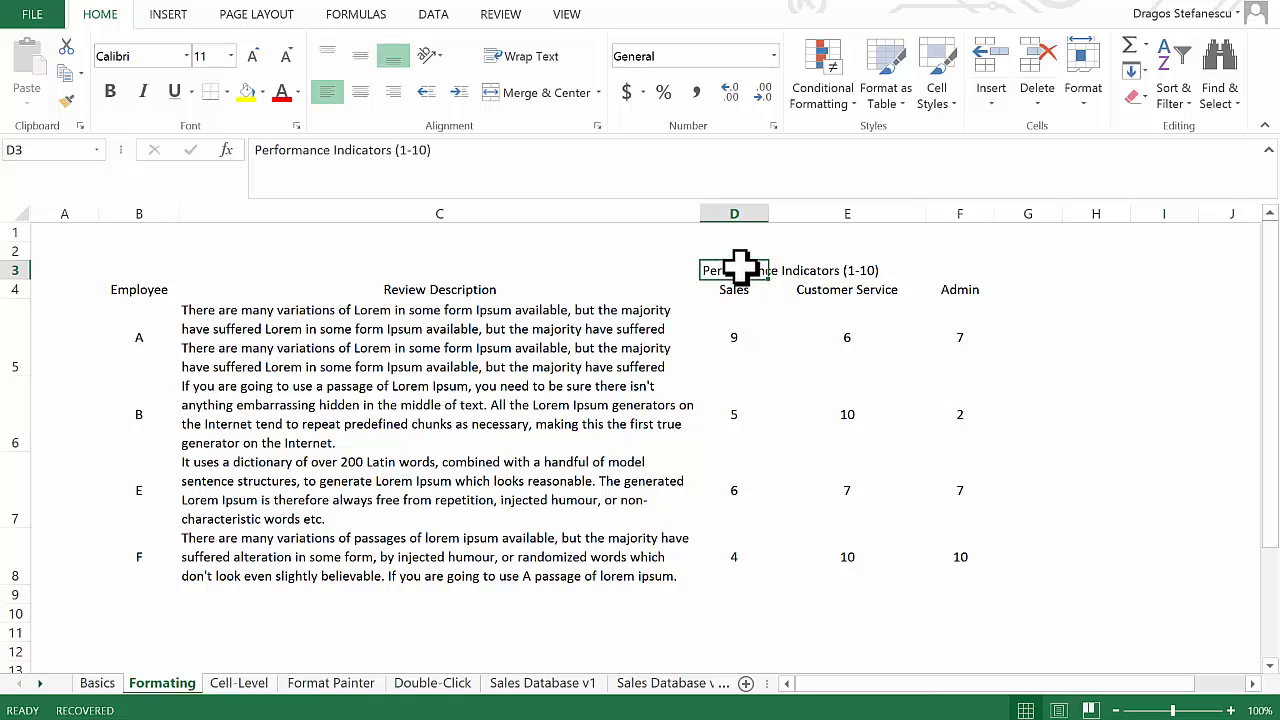
drag(738, 265, 960, 272)
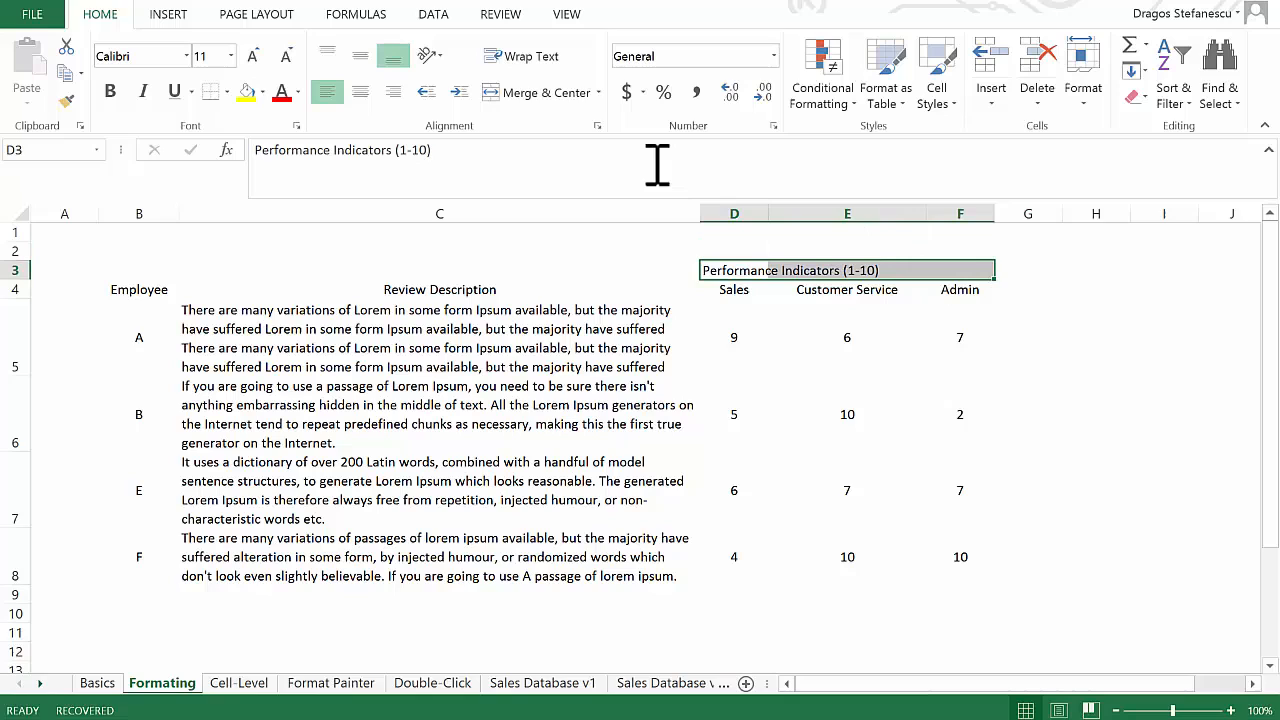
click(540, 95)
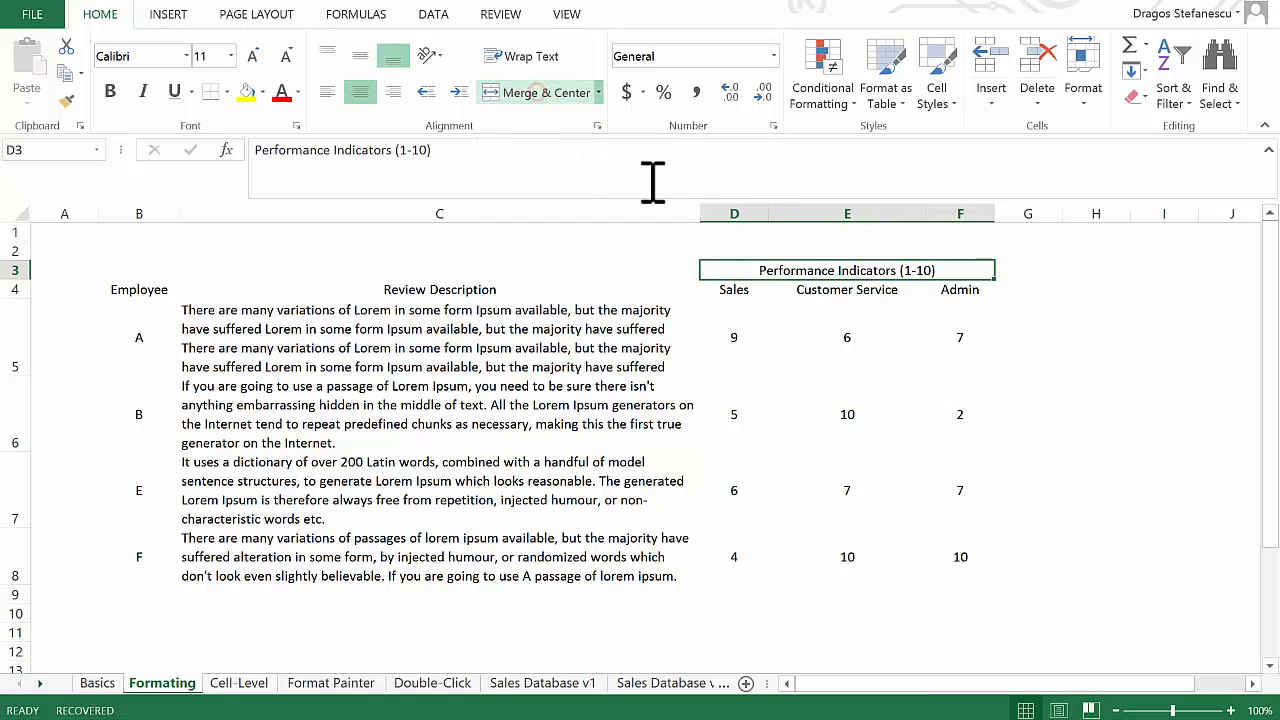
click(899, 339)
click(798, 270)
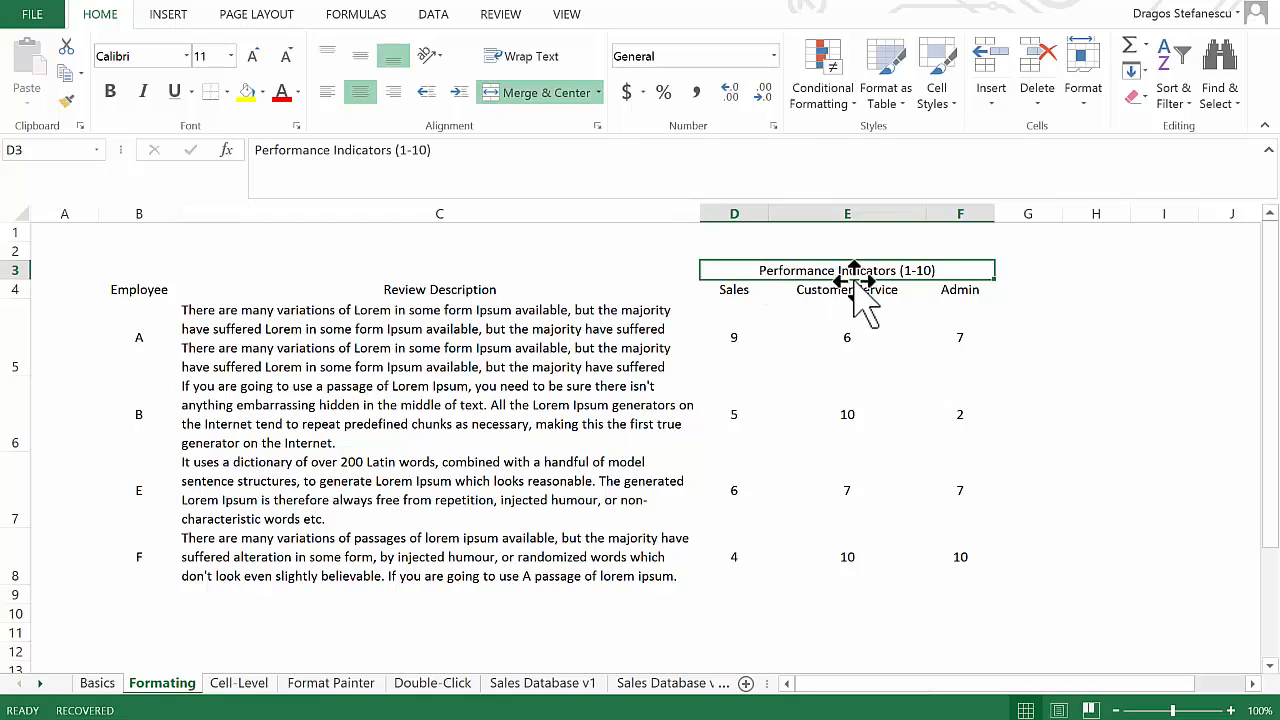
click(1087, 323)
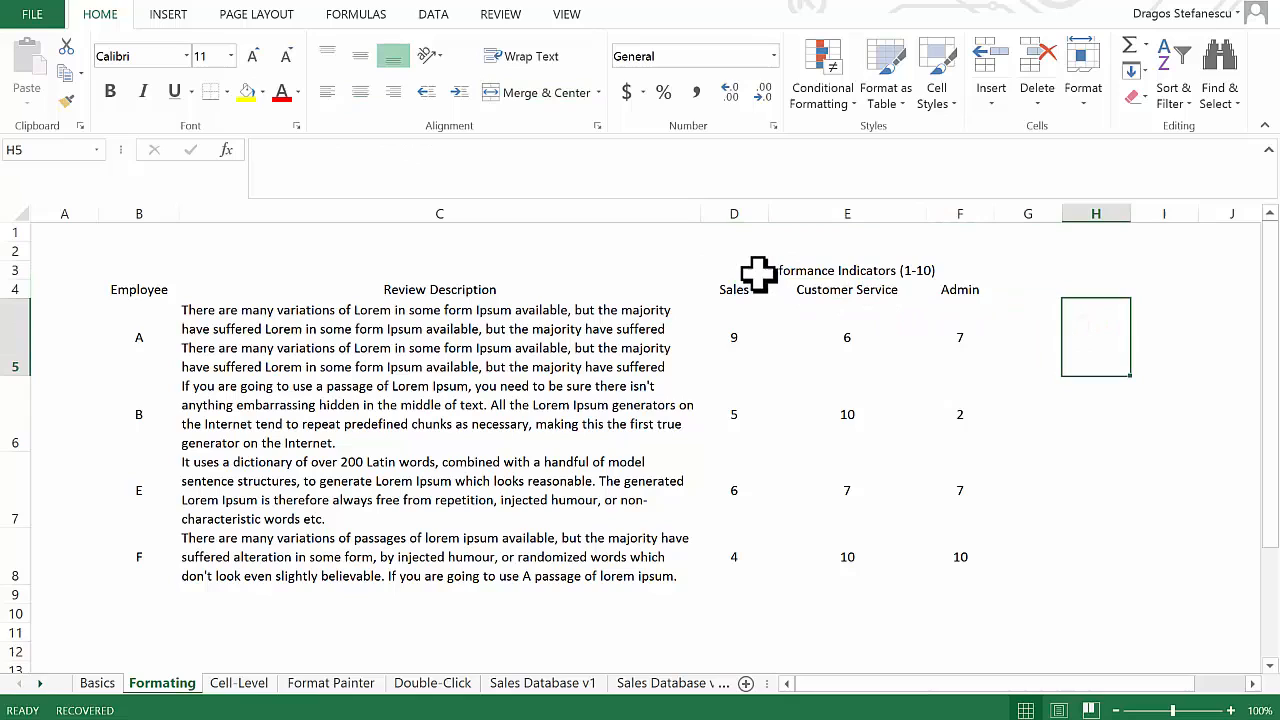
click(884, 292)
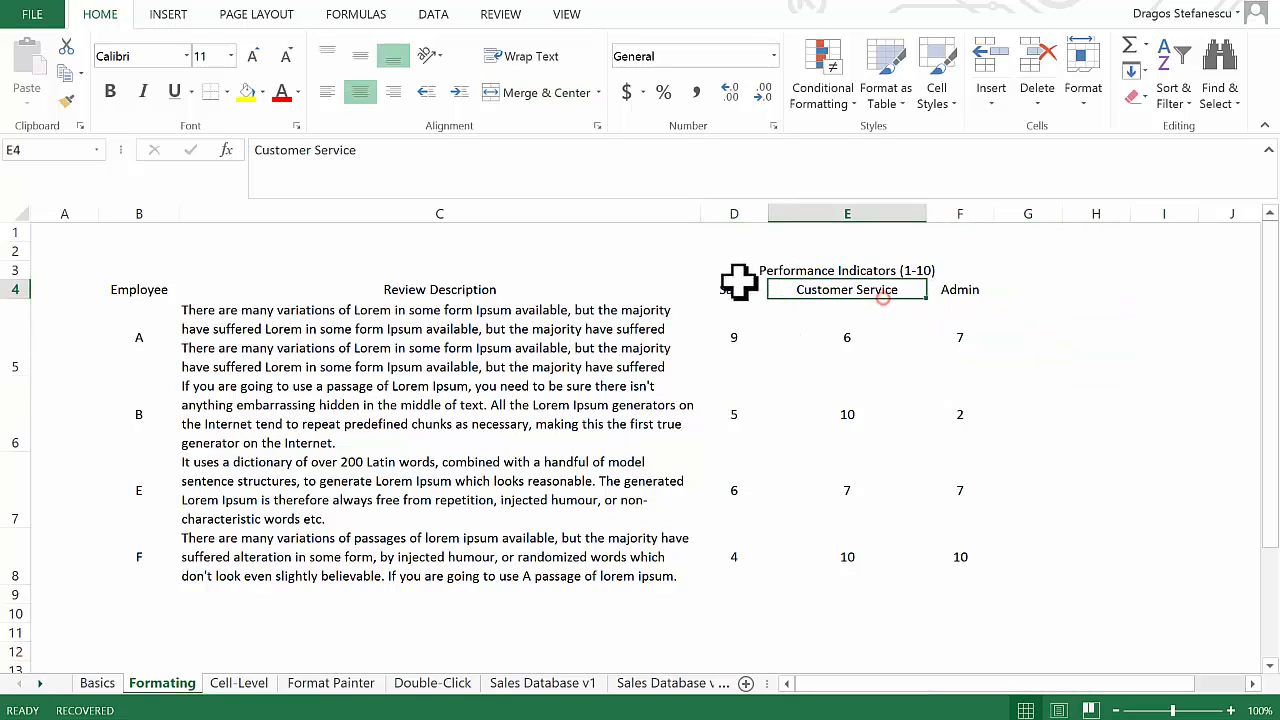
Undo the merge of the Performance Indicators (1-10) heading across D3:F3.
click(797, 272)
click(737, 286)
click(820, 289)
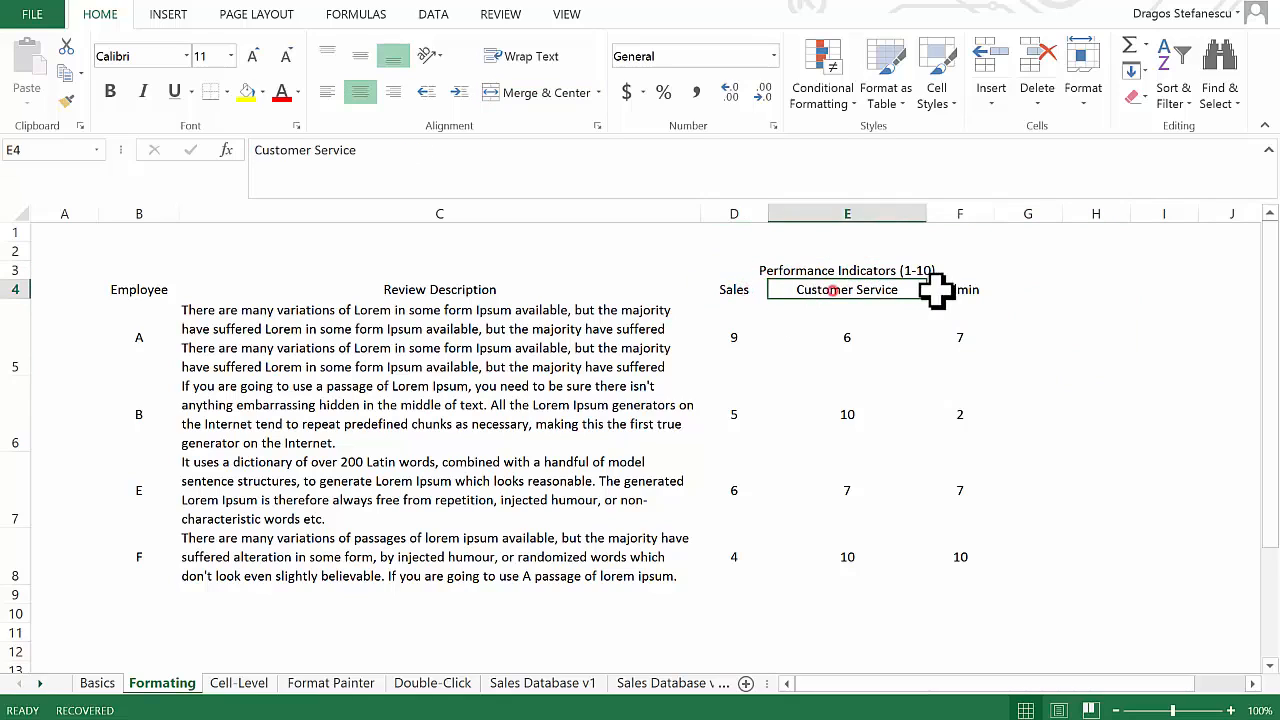
click(942, 290)
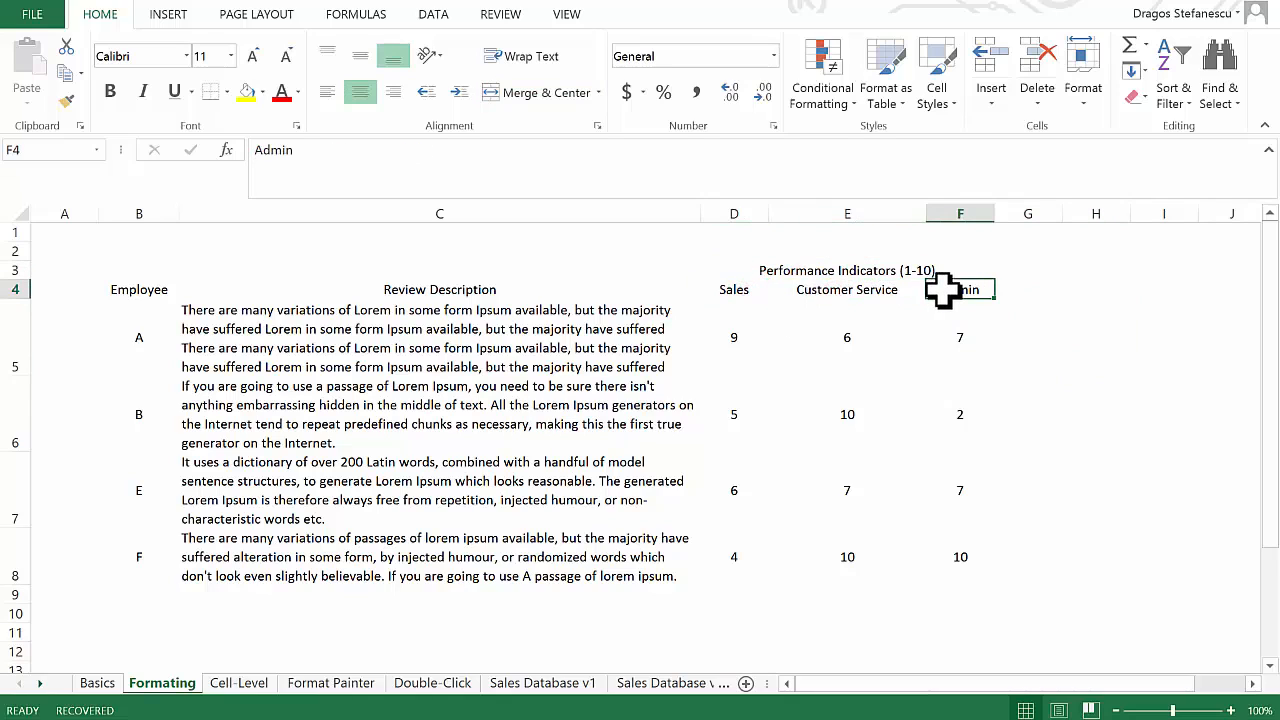
click(92, 3)
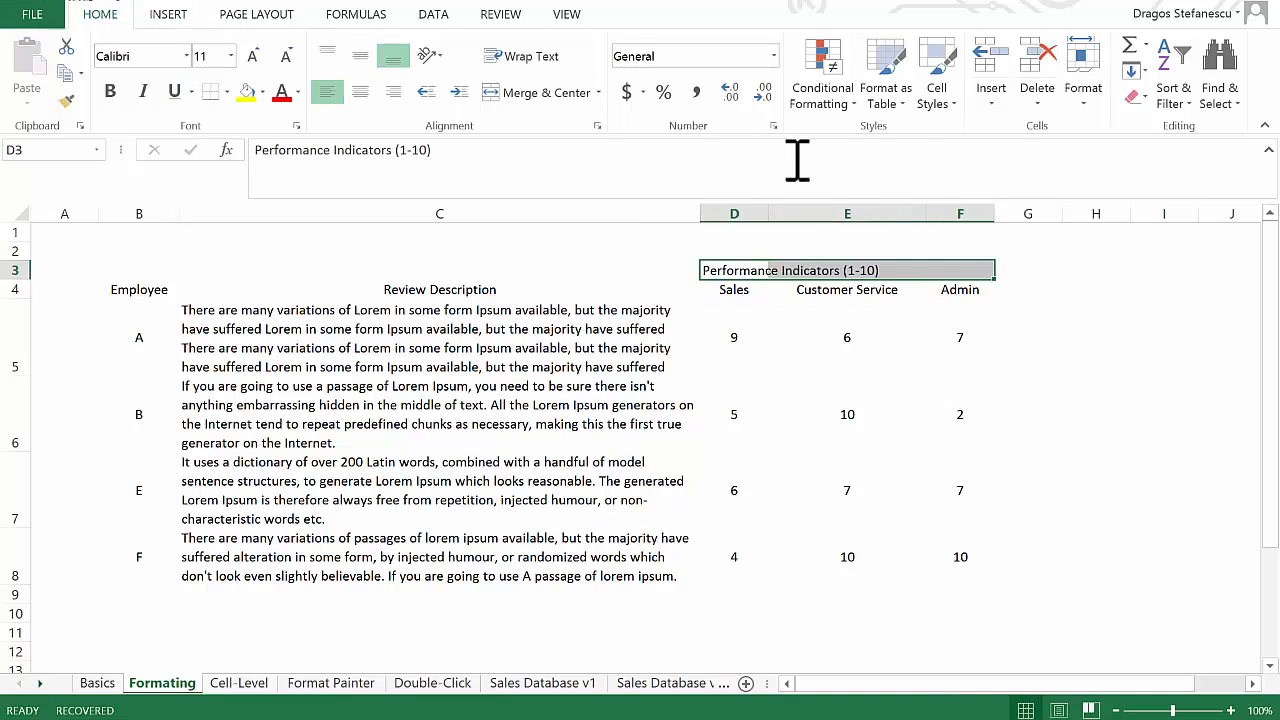
Enter the sample text dsss in E3 and xzzz in F3, beside the Performance Indicators heading.
click(877, 289)
click(862, 273)
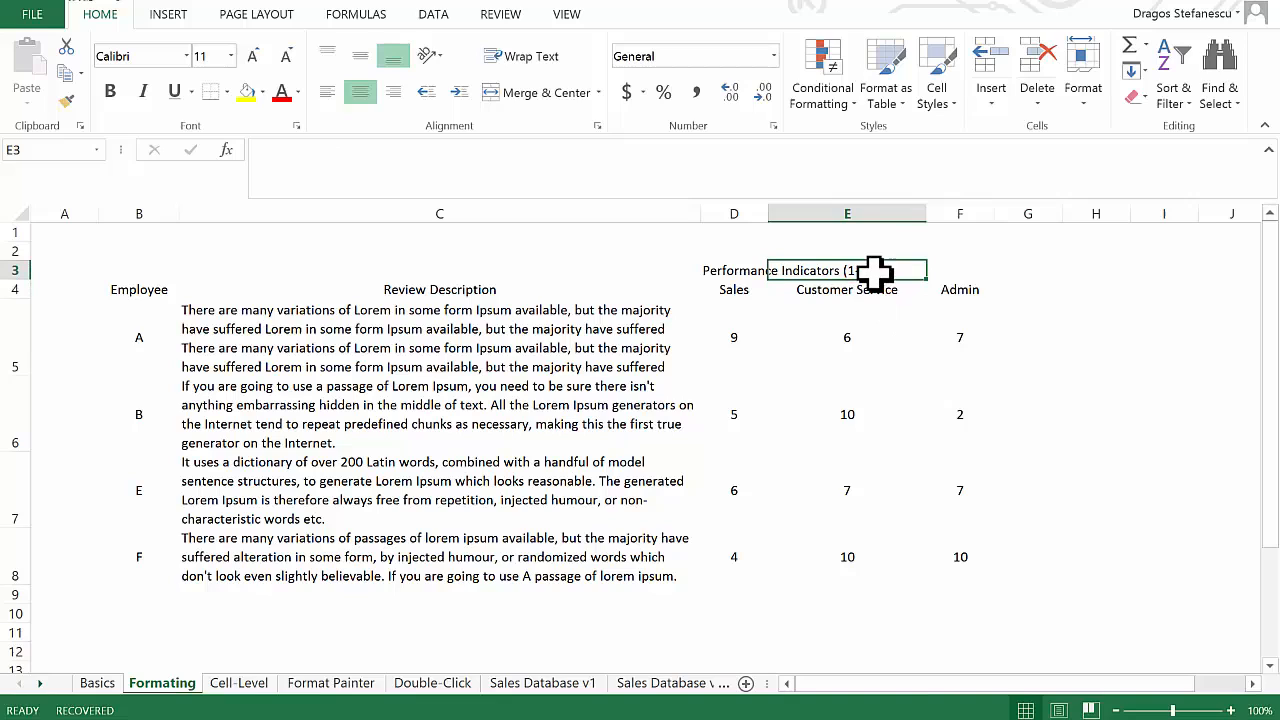
text(dsss)
click(945, 272)
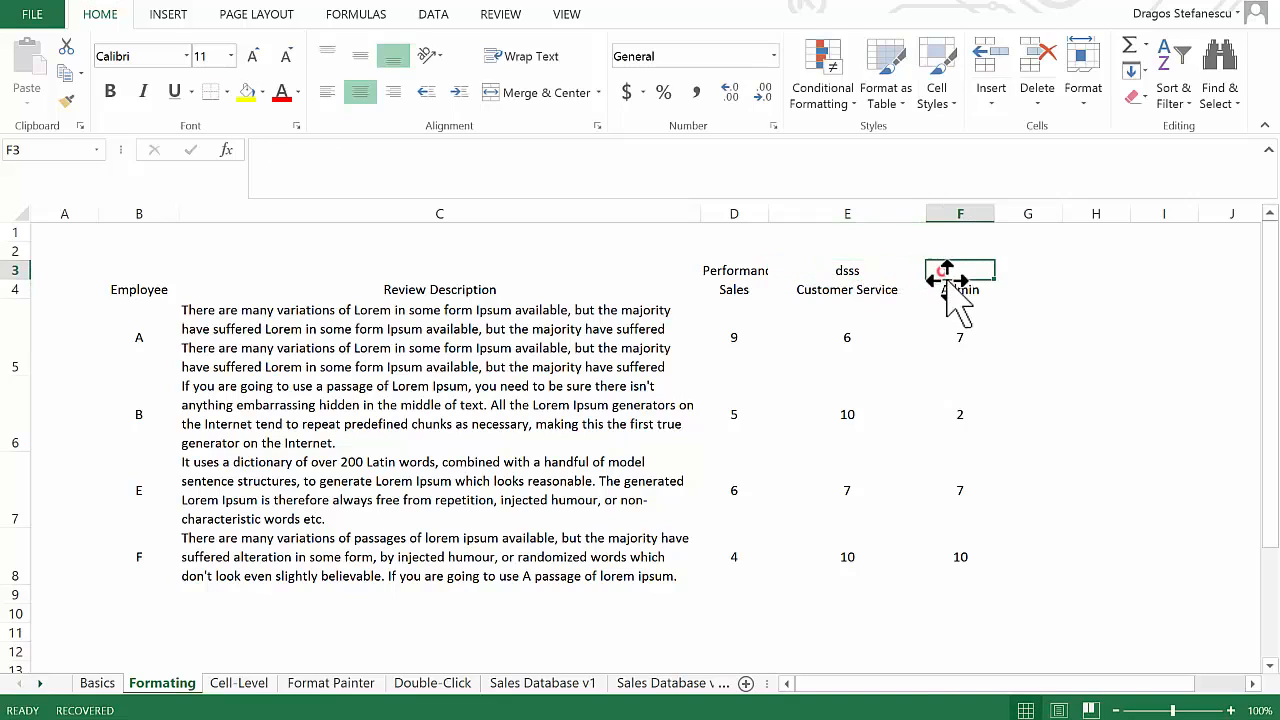
text(xzzz)
click(1110, 355)
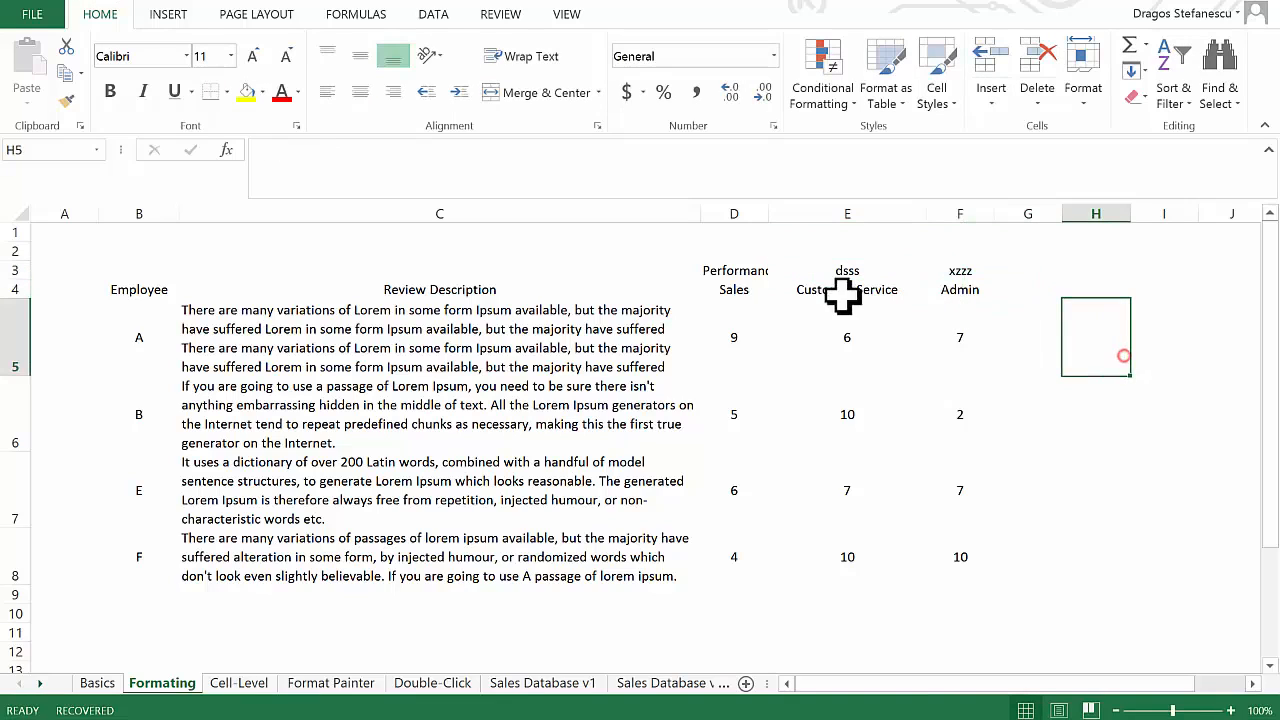
Merge and center D3:F3, accepting that only the upper-left cell's Performance Indicators (1-10) value is kept.
click(763, 280)
drag(763, 280, 962, 272)
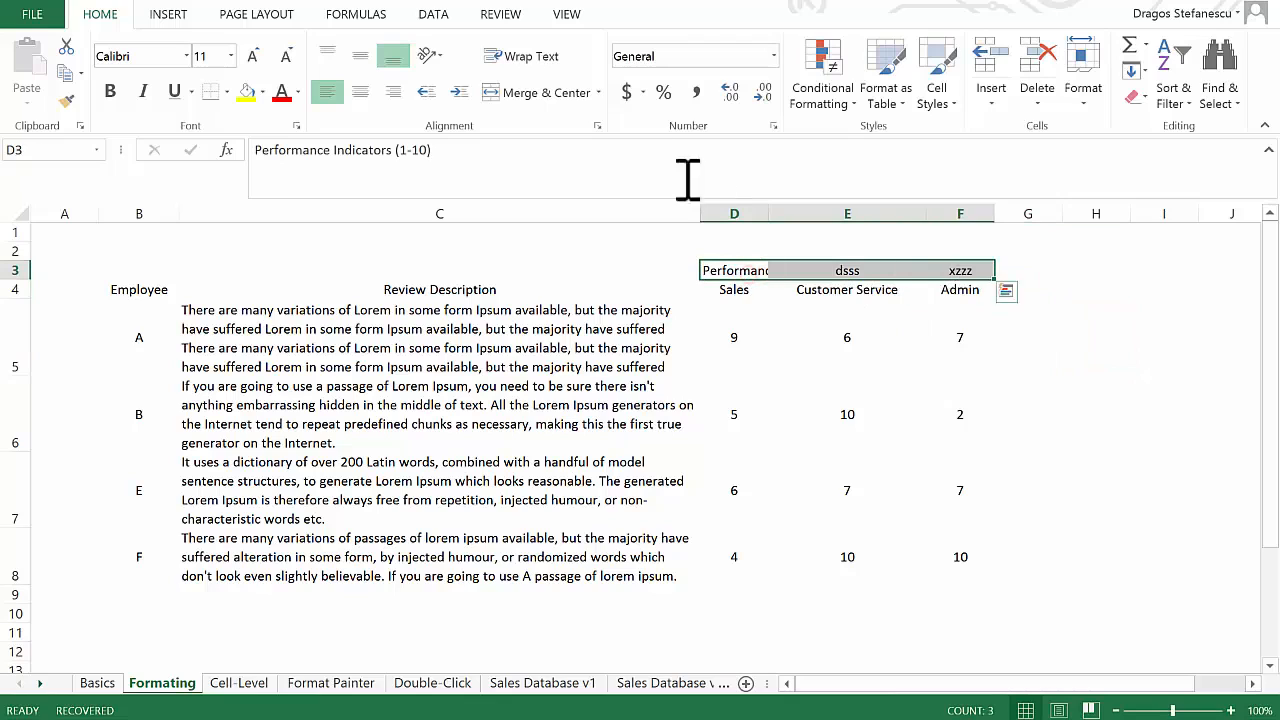
click(524, 90)
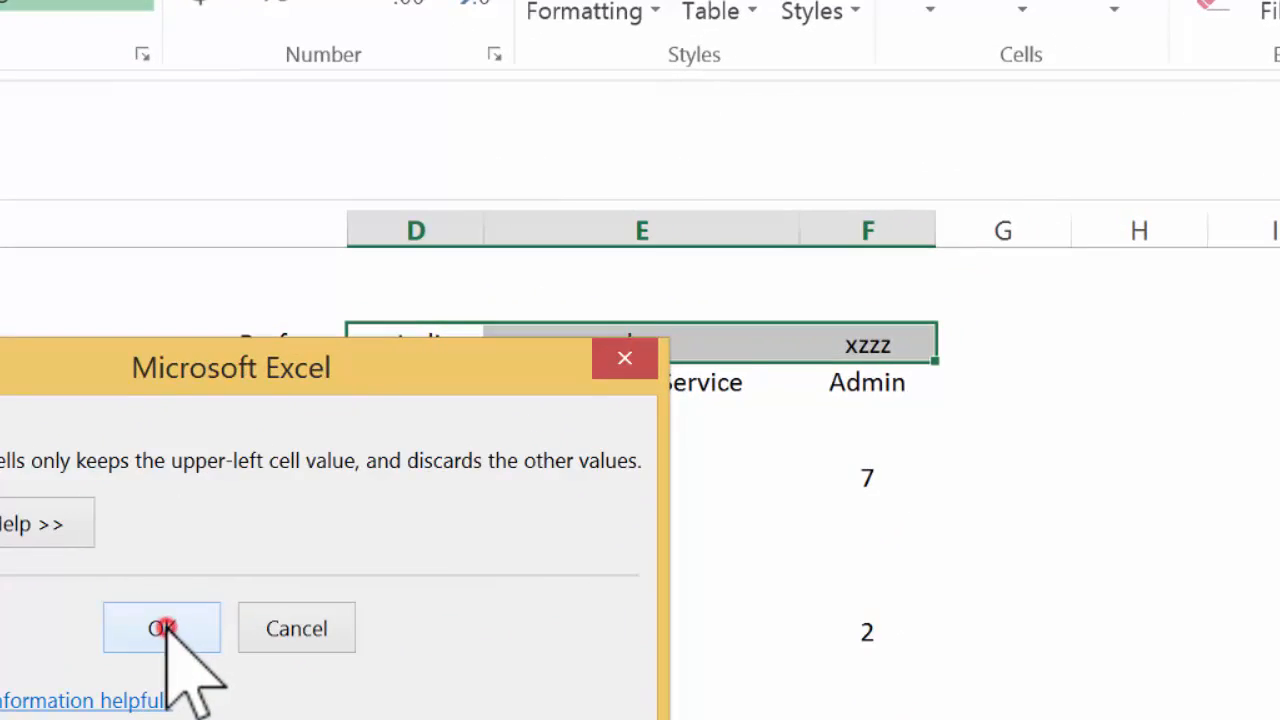
click(163, 628)
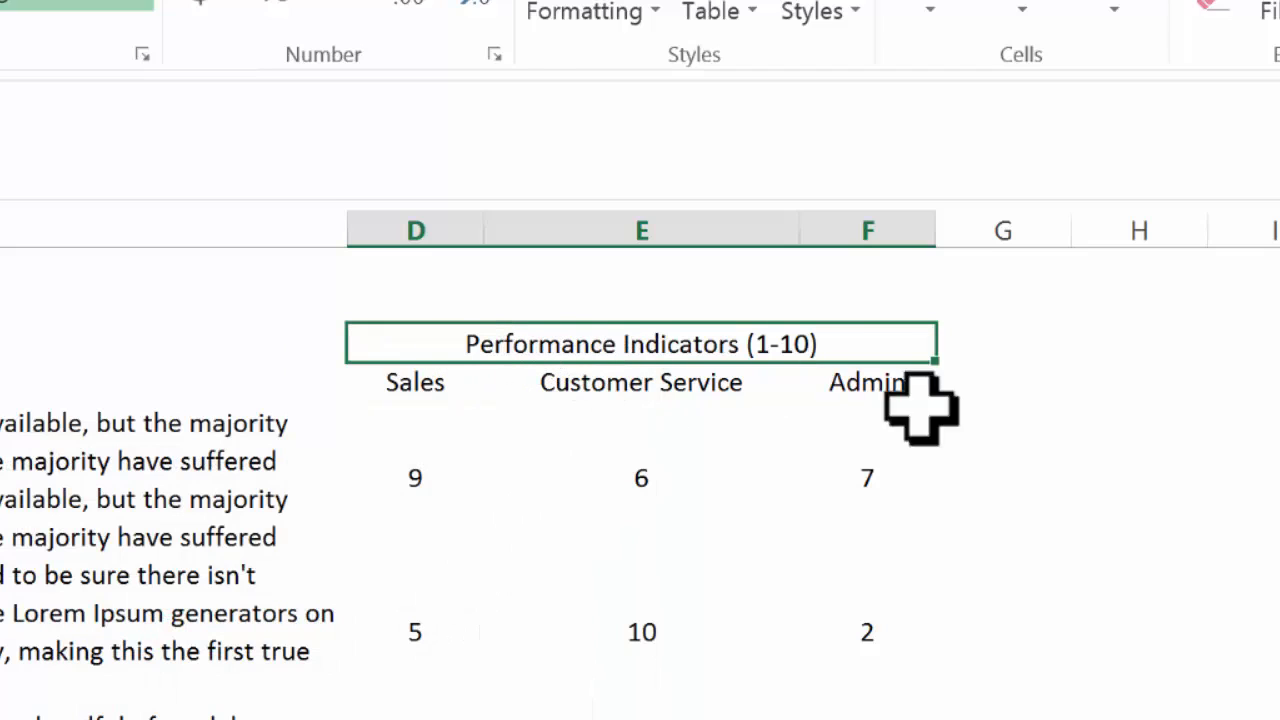
Undo the merge of D3:F3 and the sample text entries in E3 and F3.
click(12, 4)
click(912, 106)
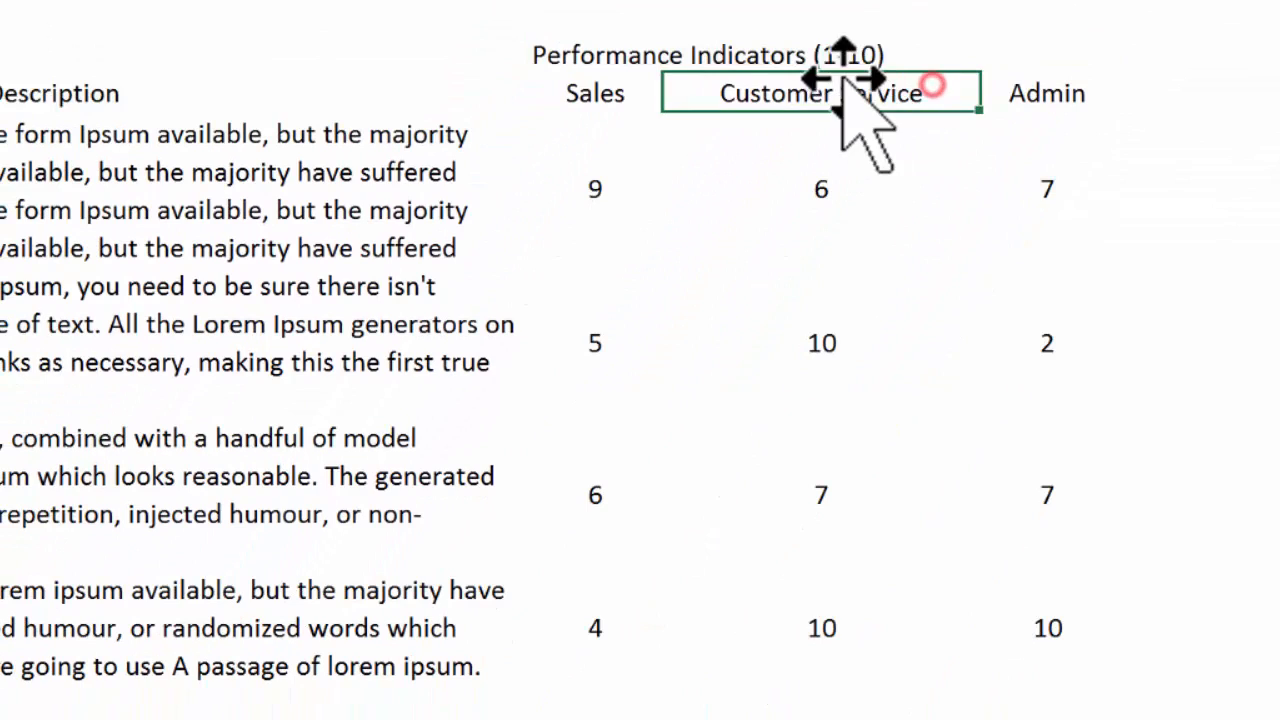
click(982, 66)
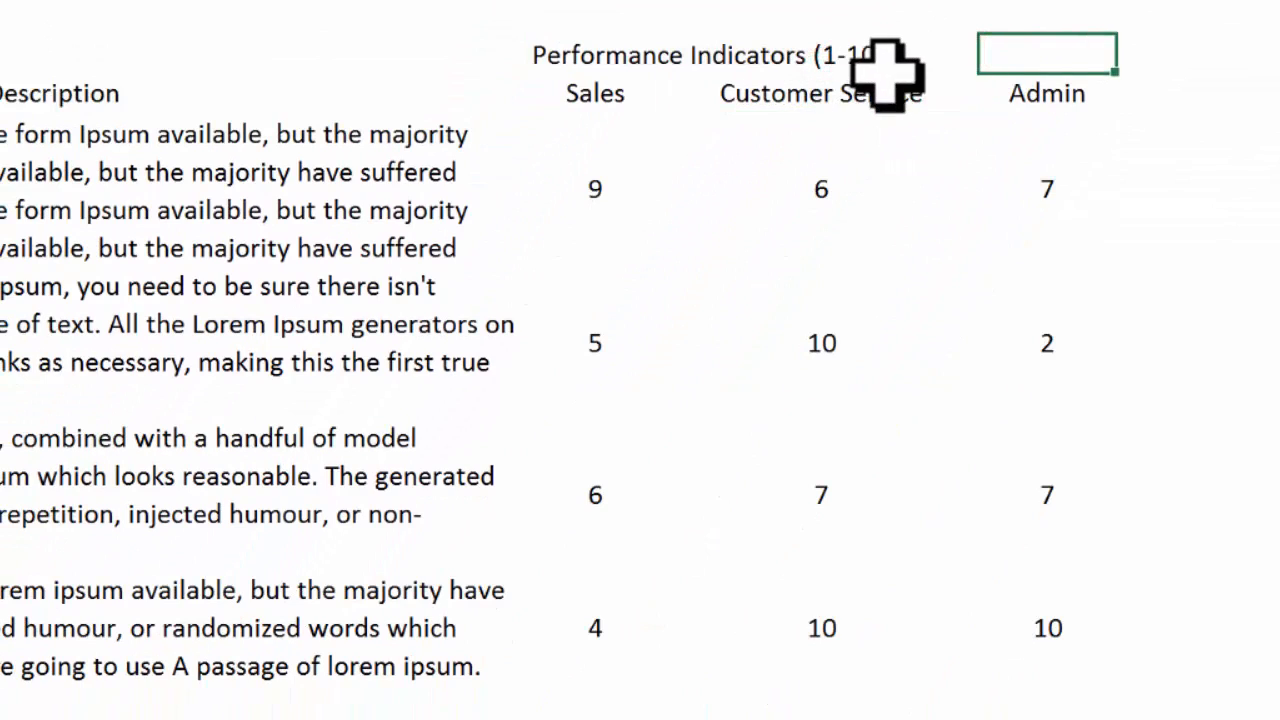